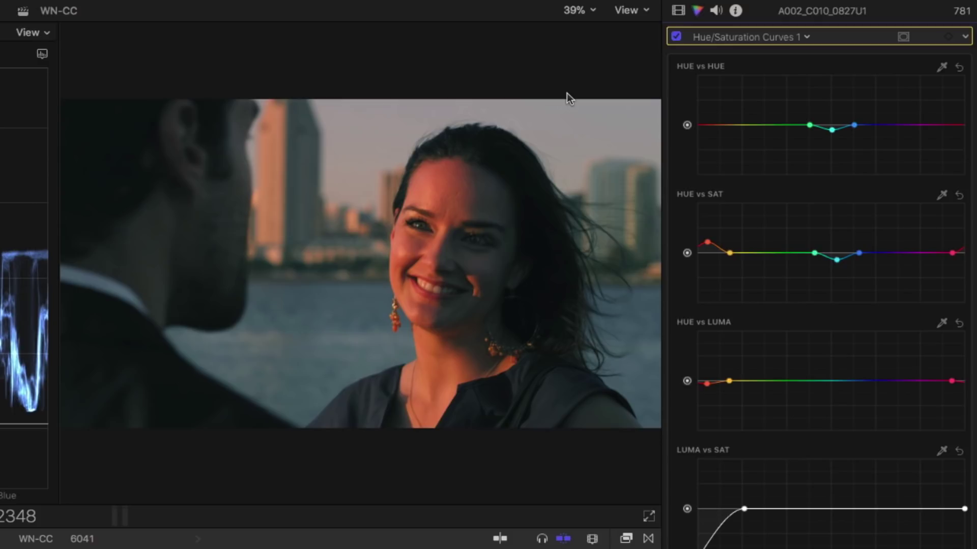
Toggle Hue/Saturation Curves 1 off and back on to compare the shot with and without it.
key("alt+super+b")
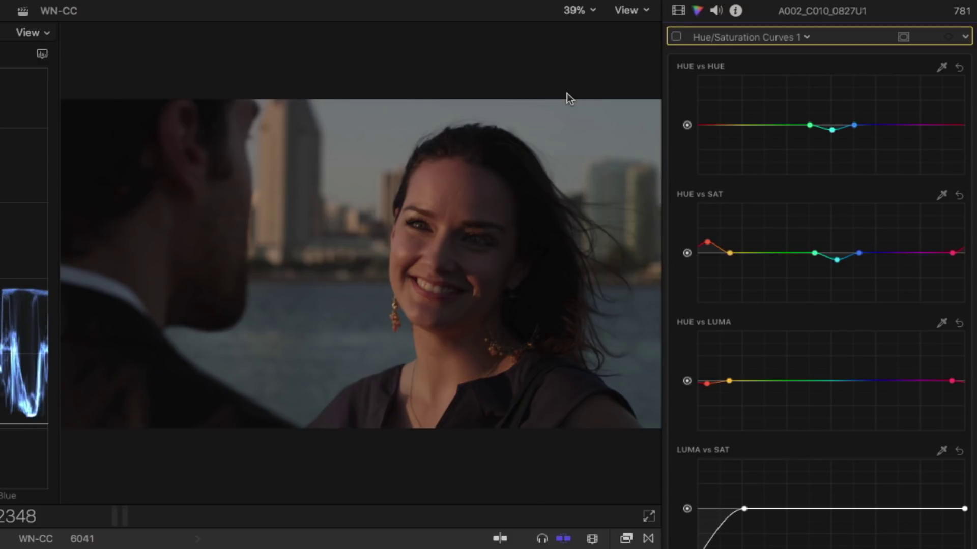
key("alt+super+b")
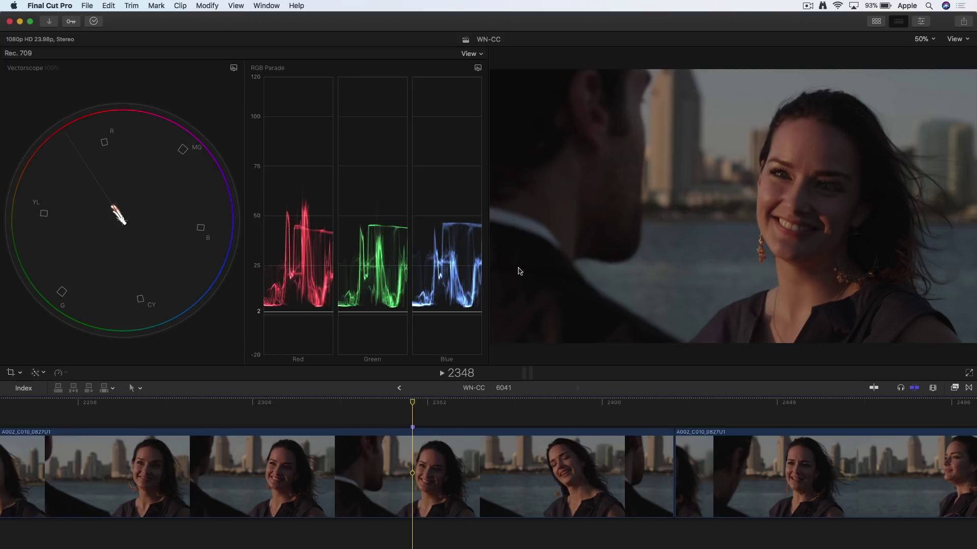
Keep Color Wheels as the Default Correction in Editing preferences and show the clip's color wheels.
key("super+comma")
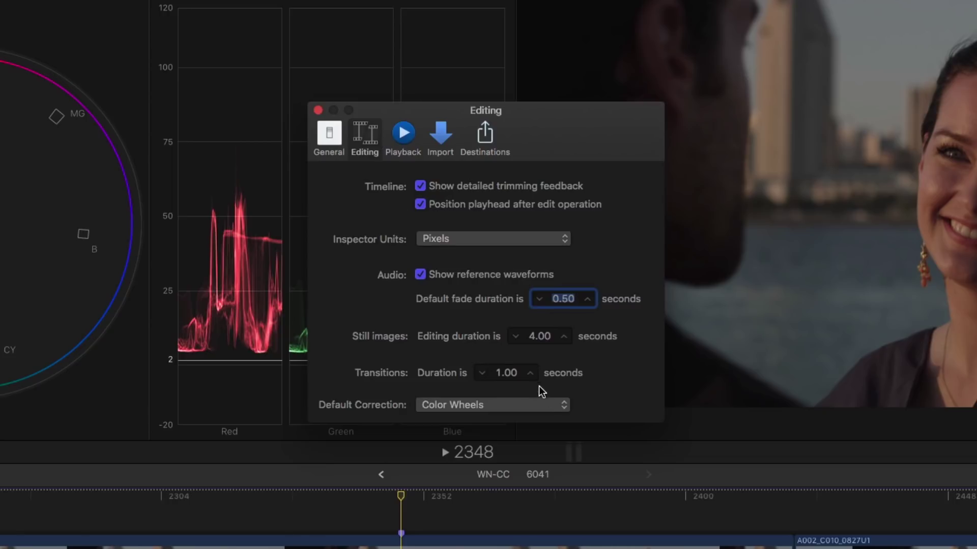
left_click(538, 408)
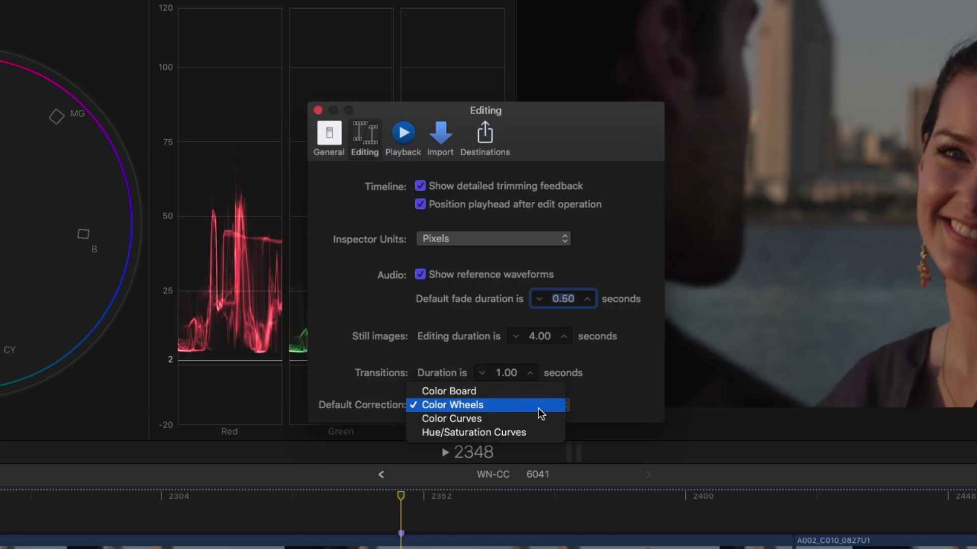
left_click(539, 405)
left_click(318, 110)
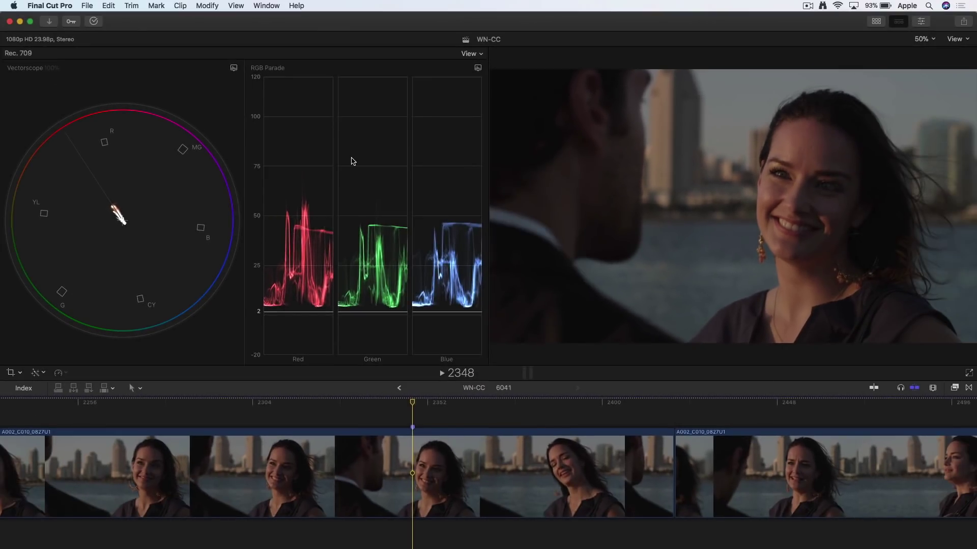
key("super+6")
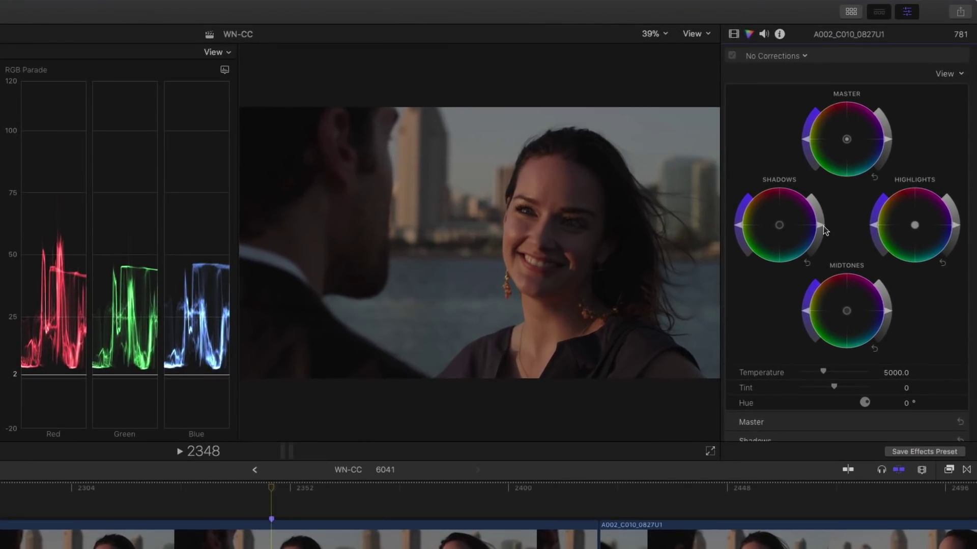
Lower the Shadows wheel brightness and raise the Highlights wheel brightness in Color Wheels 1.
left_click_drag(823, 226, 820, 228)
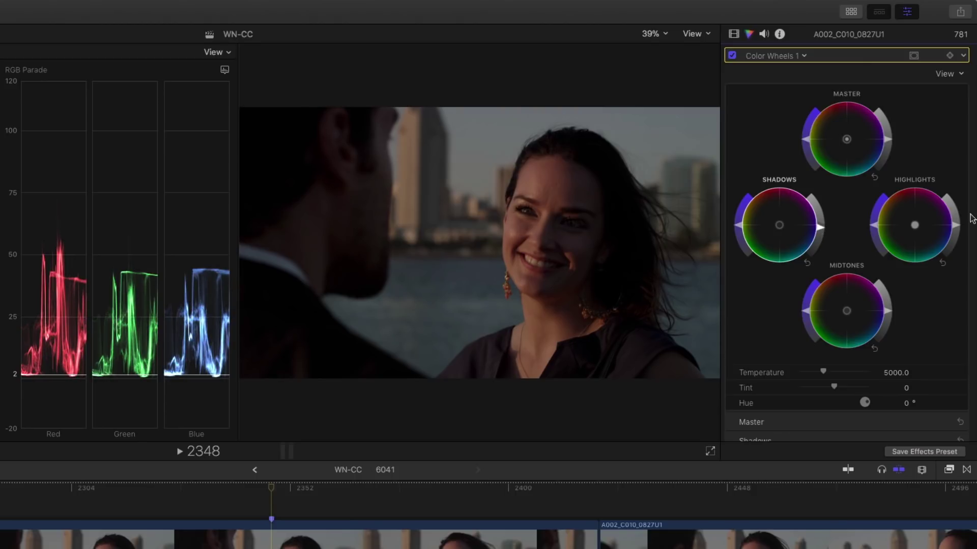
left_click_drag(958, 228, 944, 202)
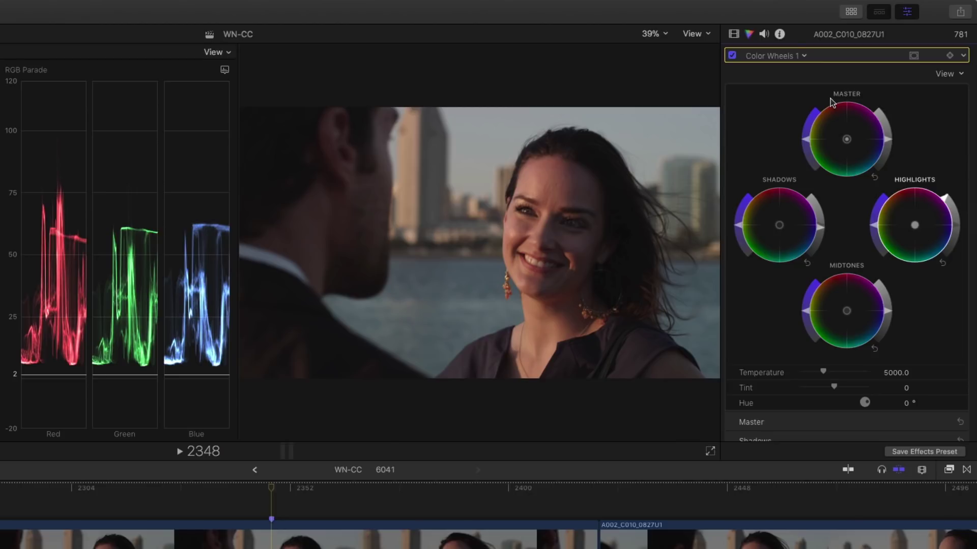
key("super+alt+k")
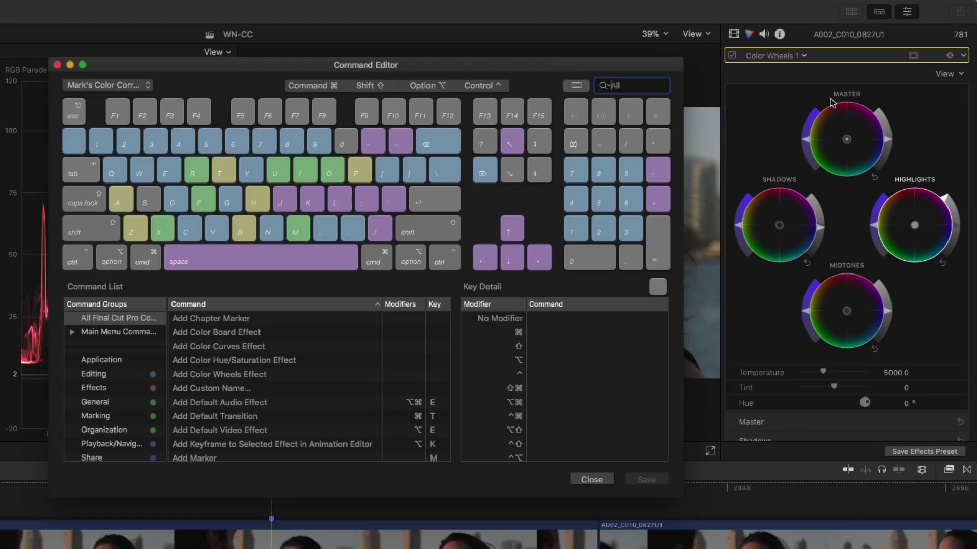
left_click(136, 86)
left_click(137, 86)
left_click(59, 64)
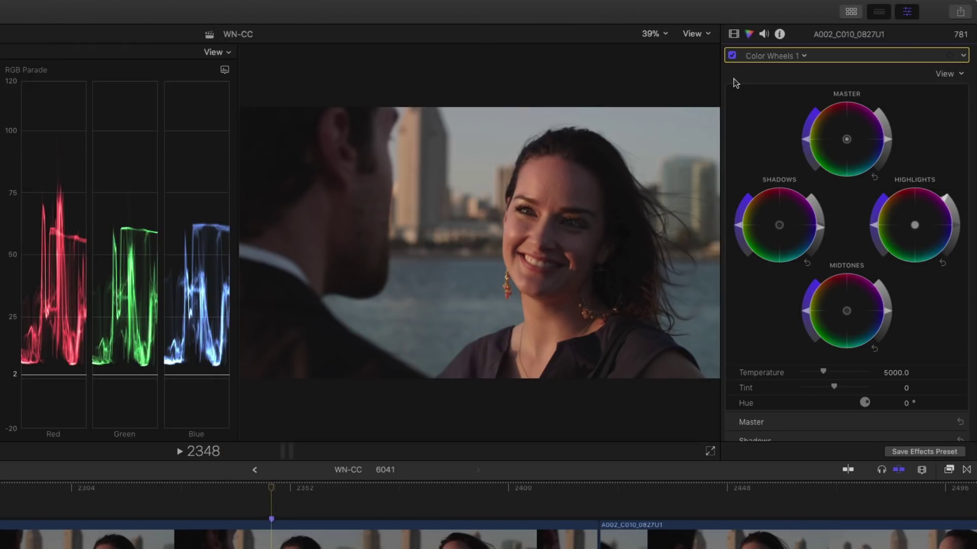
key("super+alt+b")
key("super+alt+b")
key("super+alt+b")
key("super+alt+b")
key("super+alt+b")
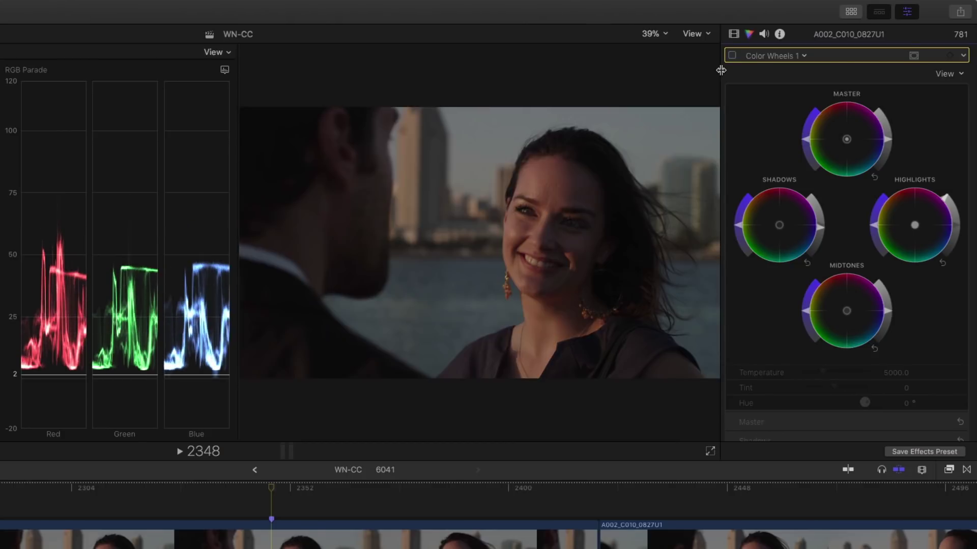
key("super+alt+b")
key("super+alt+b")
key("super+alt+b")
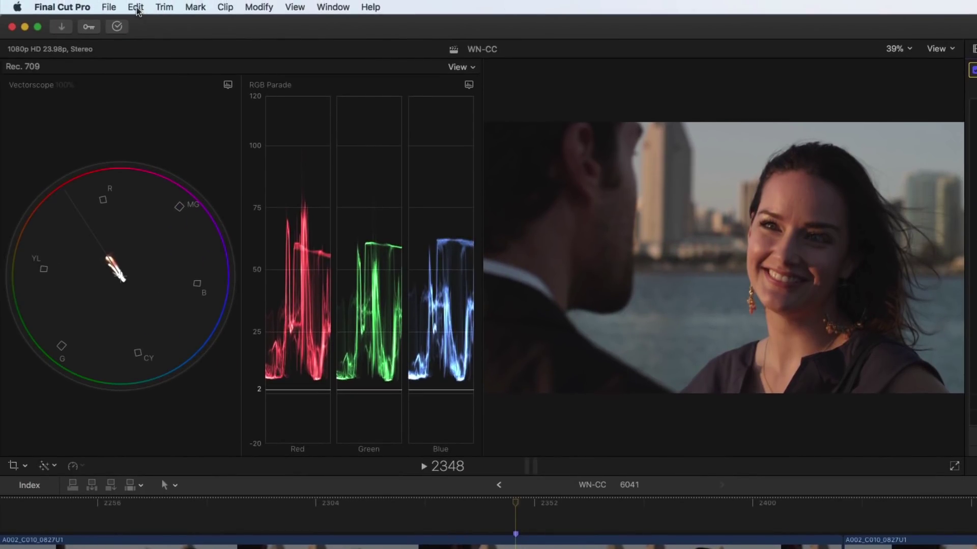
Add a Color Curves 1 correction to the waterfront clip with Option-E.
left_click(136, 7)
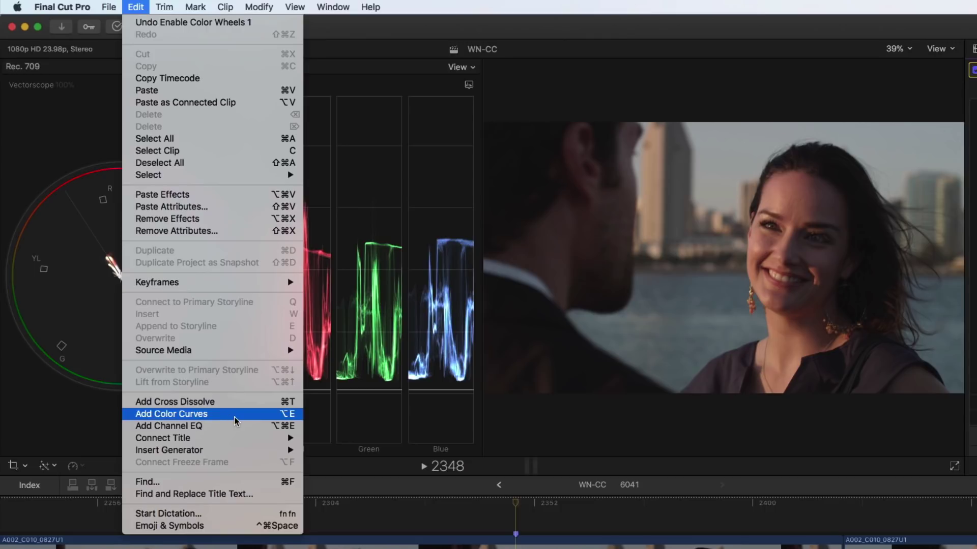
left_click(137, 7)
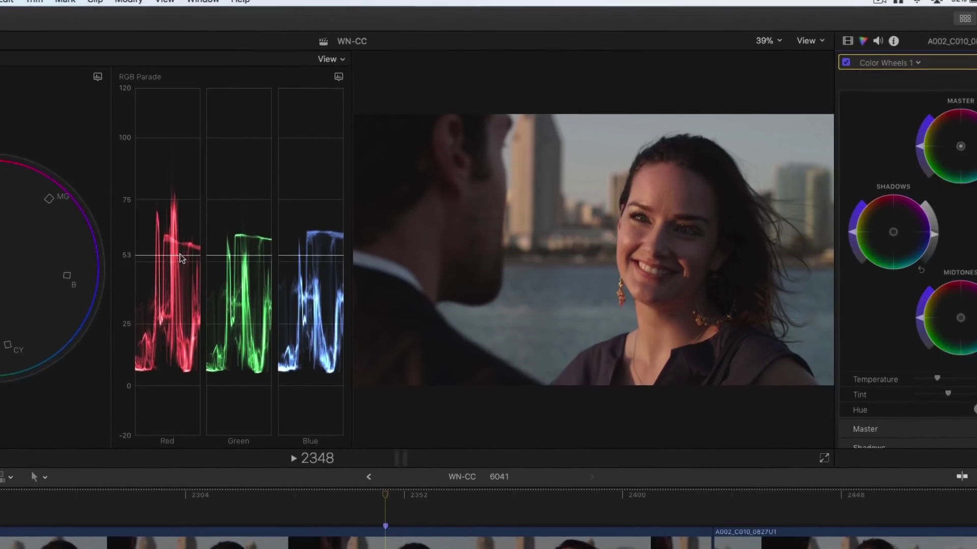
key("alt+e")
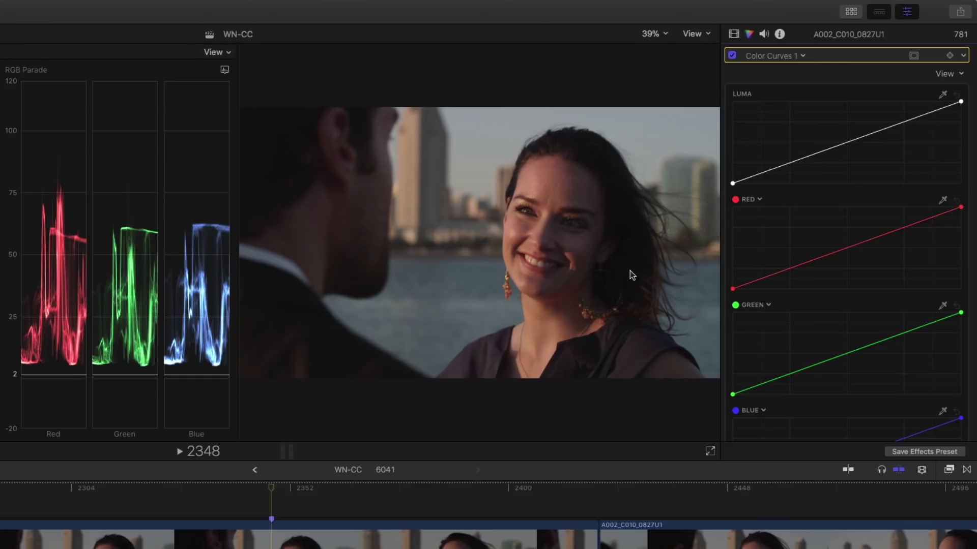
Add two red-curve points, pulling red down in the shadows and up in the highlights.
left_click(775, 276)
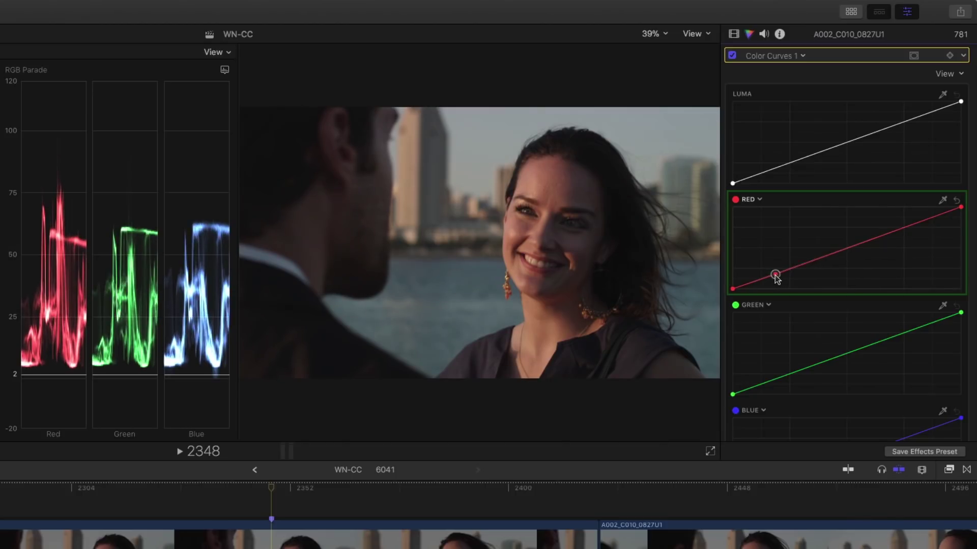
left_click_drag(776, 278, 777, 283)
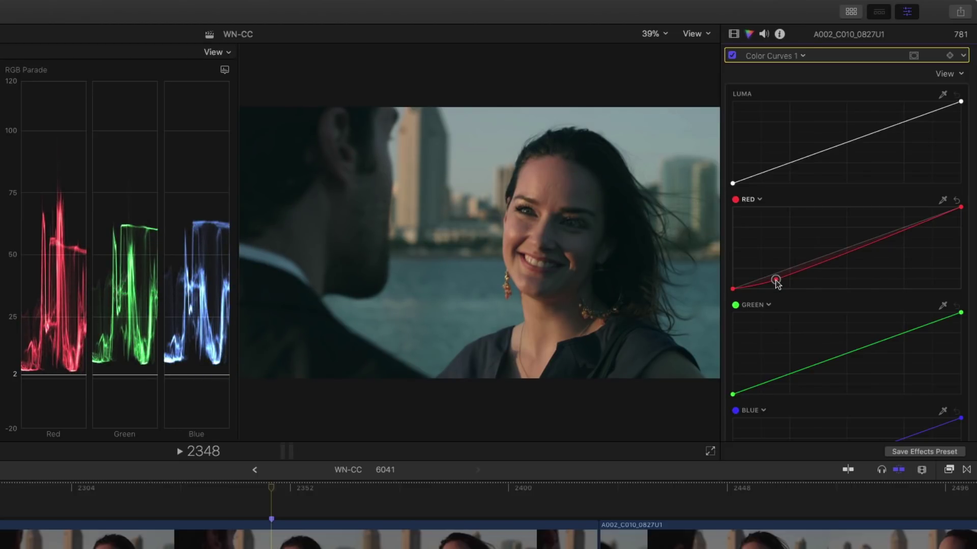
left_click(899, 233)
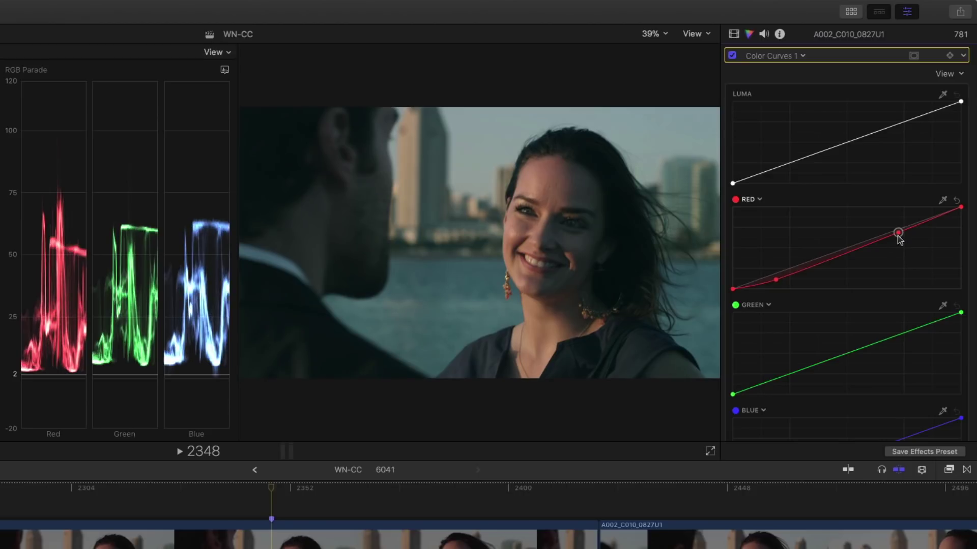
left_click_drag(898, 232, 896, 226)
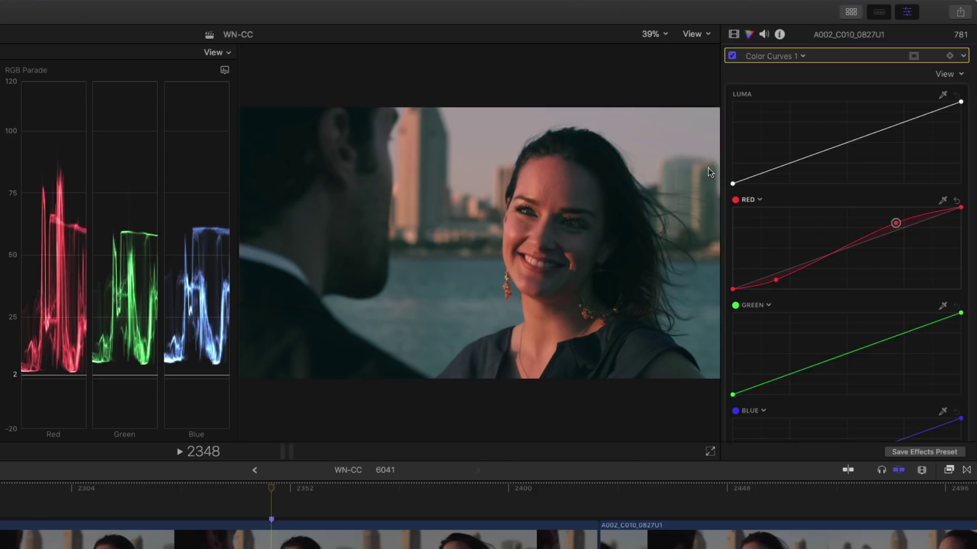
key("super+6")
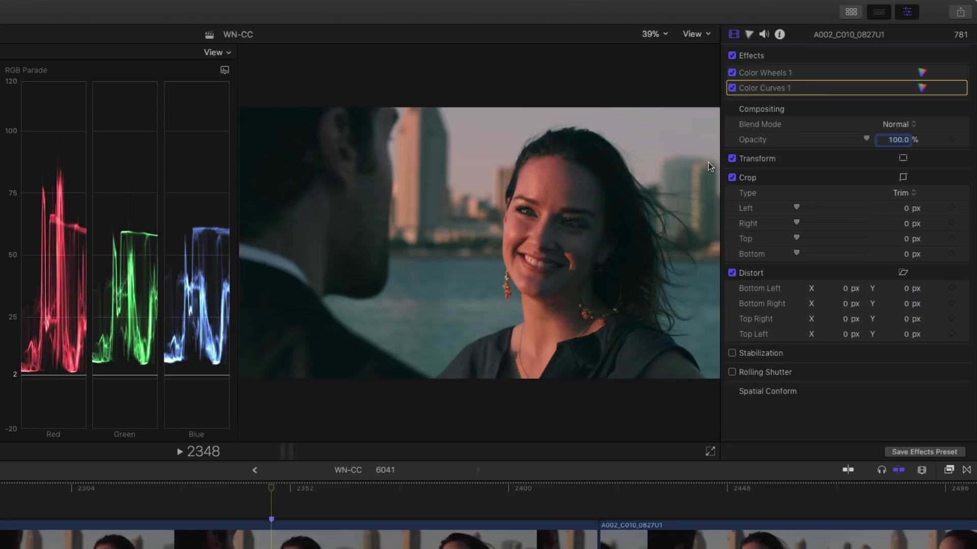
Return to the Color Curves 1 settings and open the list of corrections to add.
key("super+6")
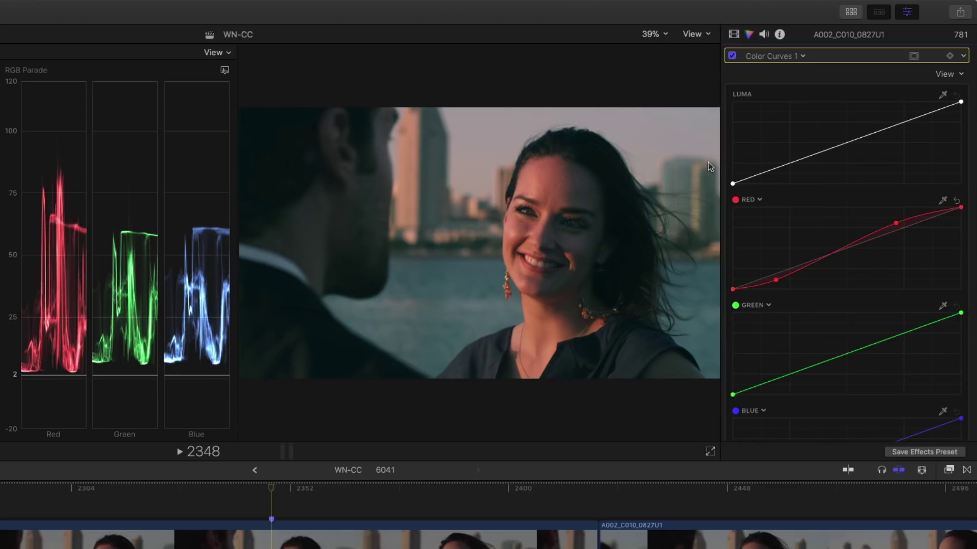
left_click(802, 57)
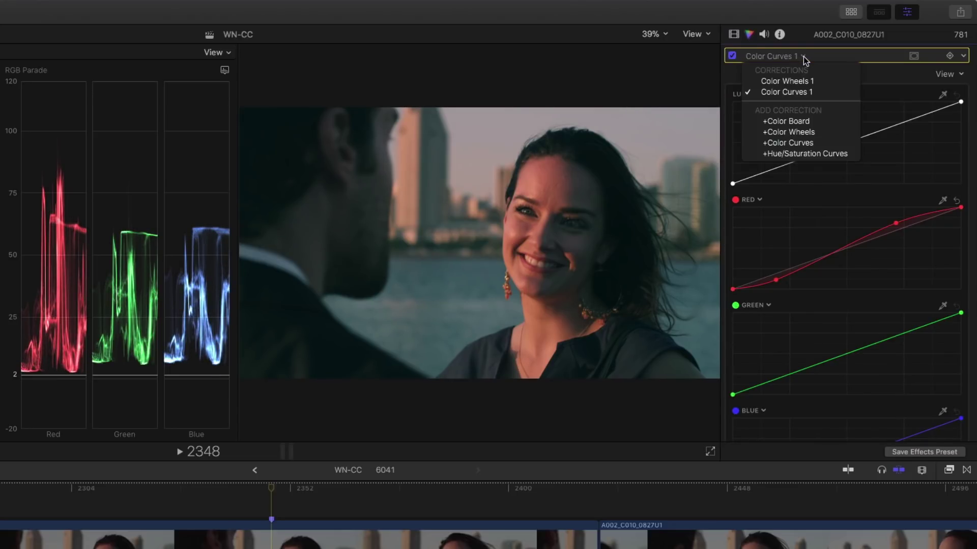
Add Hue/Saturation Curves, then alternate between Color Curves 1 and Color Wheels 1, ending on Color Wheels 1.
left_click(842, 155)
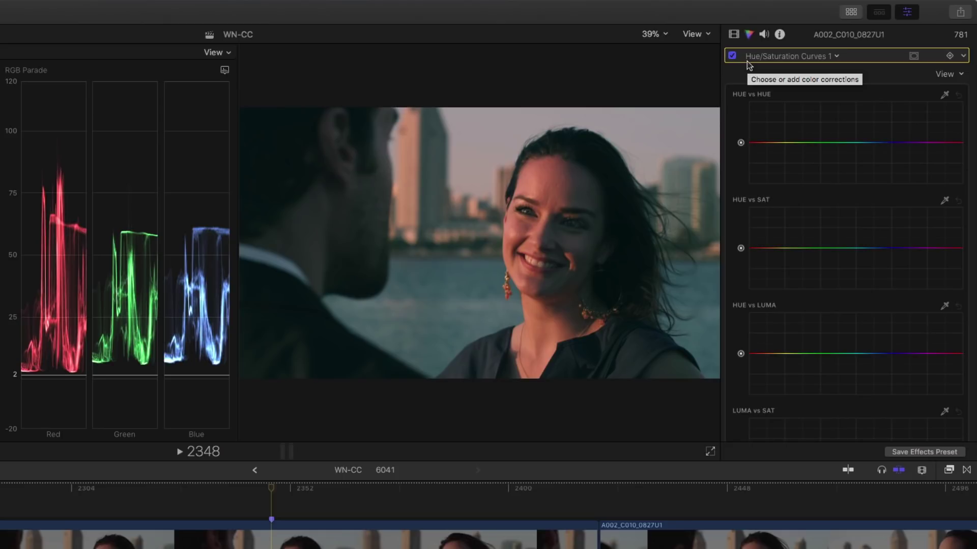
key("ctrl+shift+Tab")
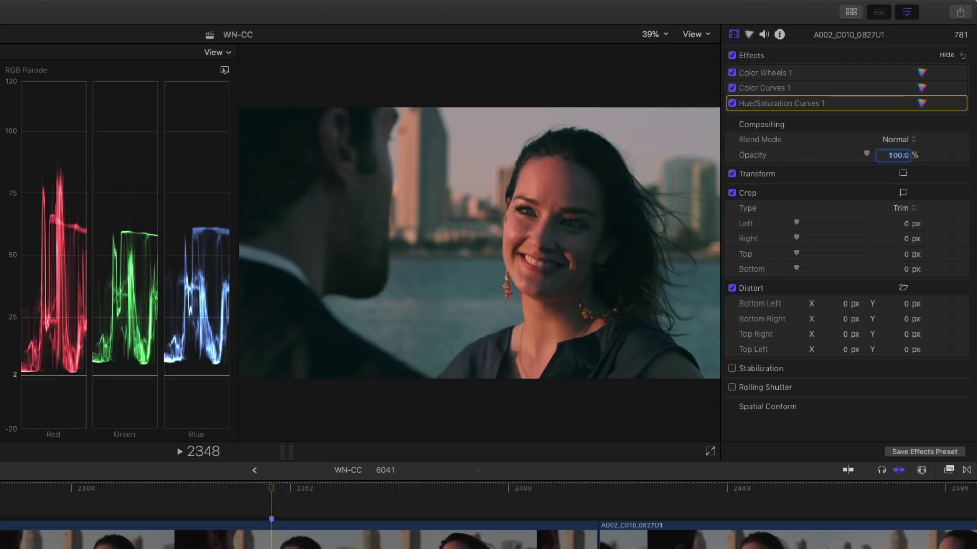
left_click(765, 88)
left_click(764, 73)
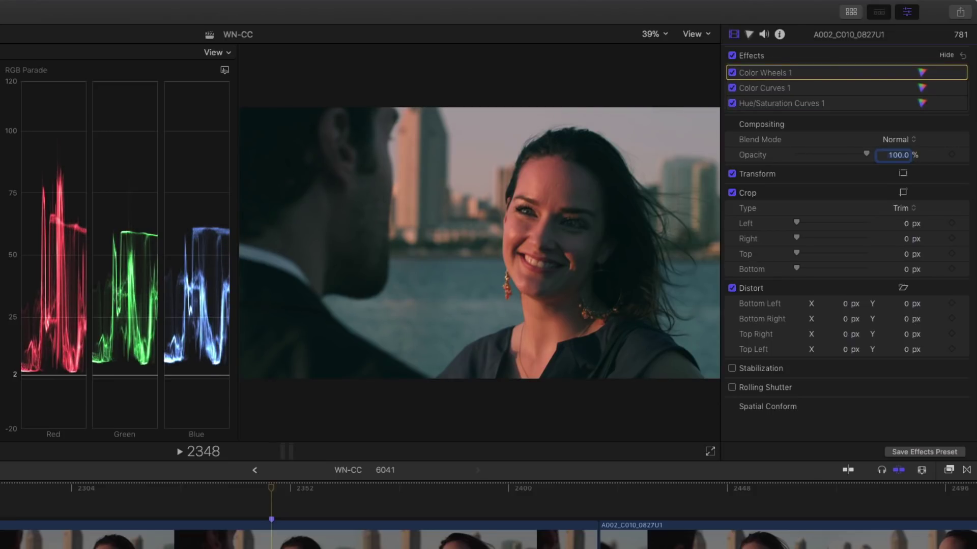
left_click(764, 88)
left_click(764, 73)
Drag the Color Wheels 1 Tint slider toward green until it reads -3.0.
key("super+6")
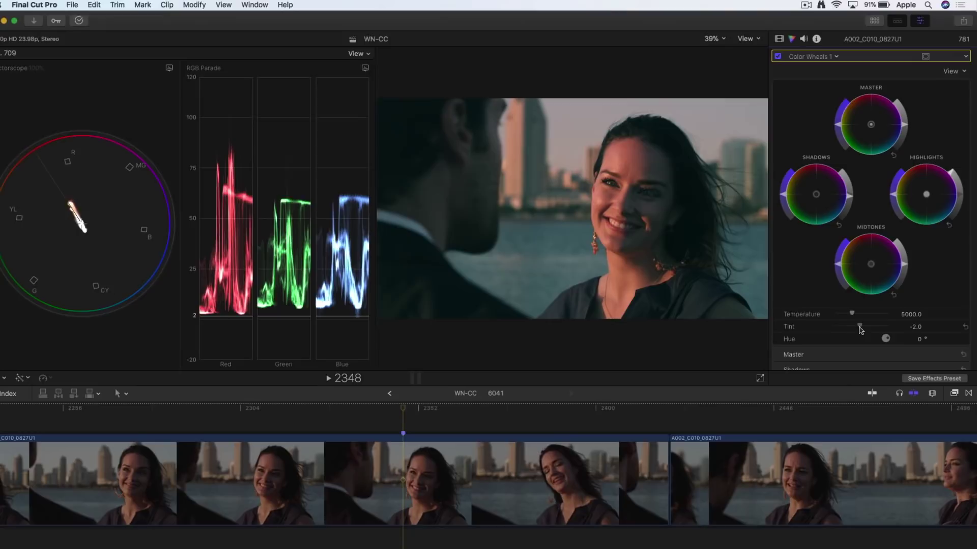
left_click_drag(847, 362, 845, 362)
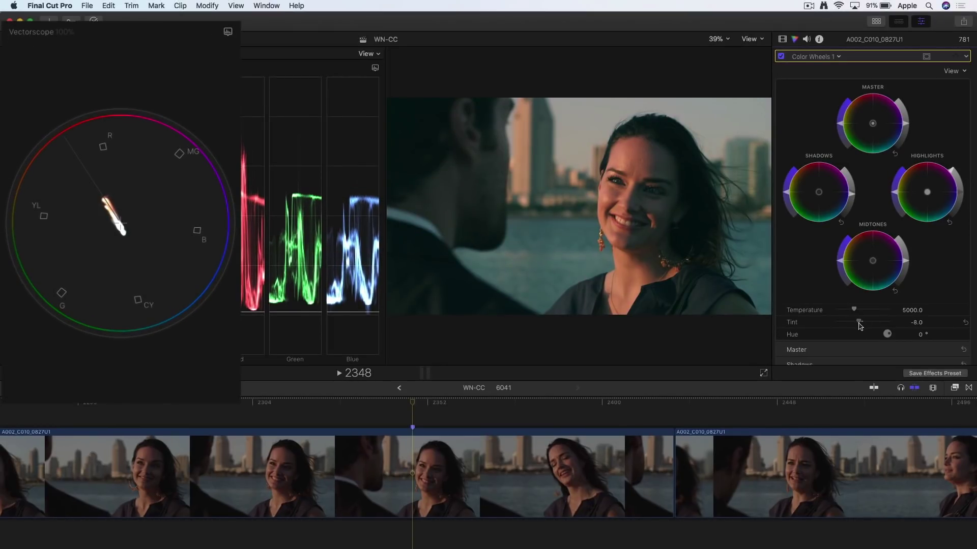
left_click_drag(863, 326, 862, 326)
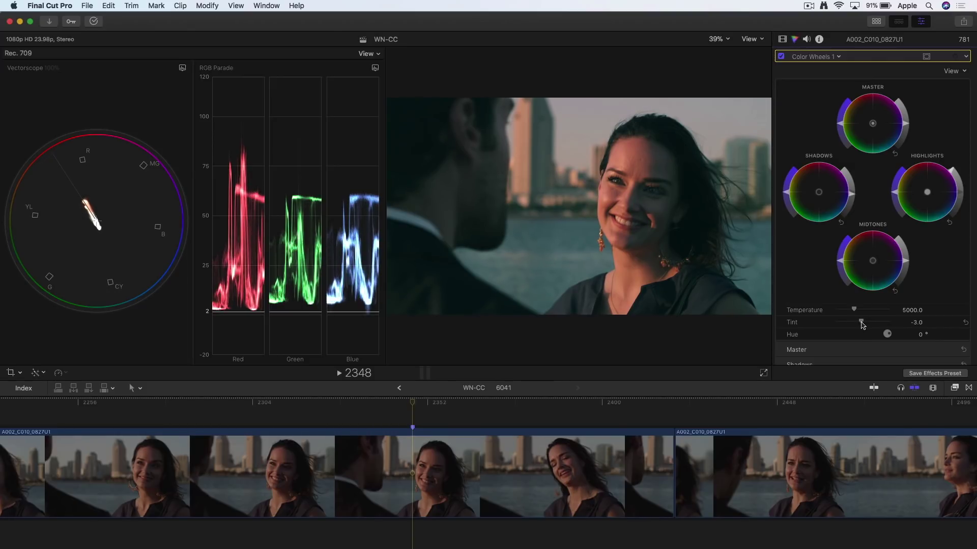
scroll(862, 326, "down", 1)
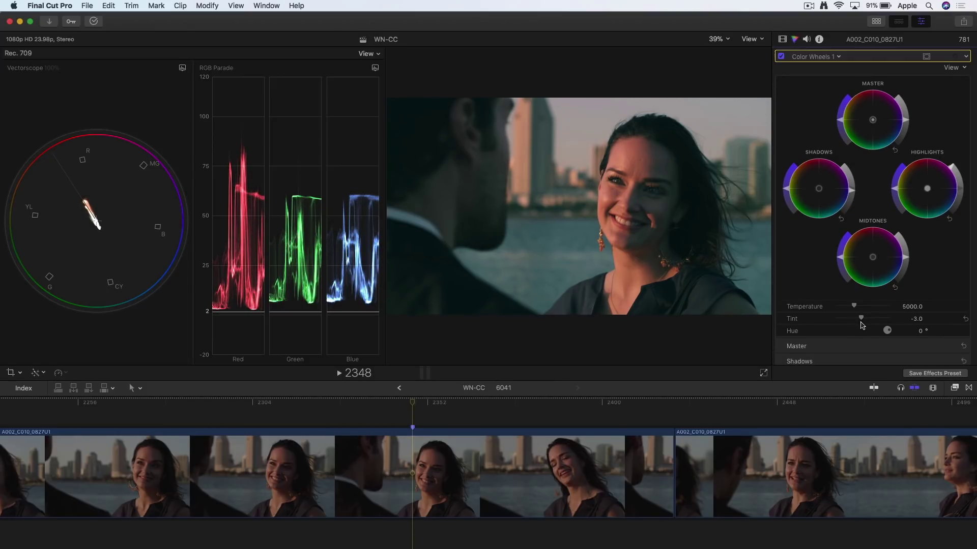
scroll(856, 106, "down", 1)
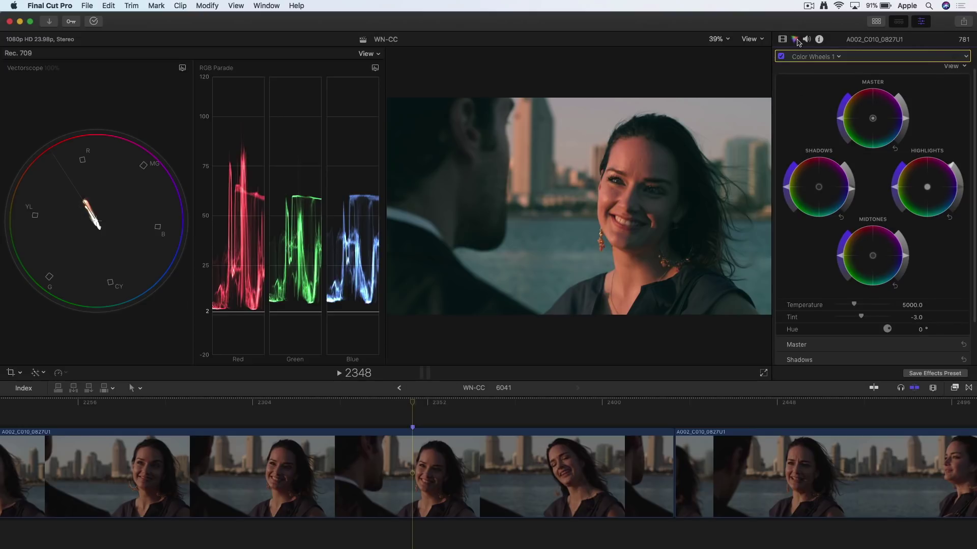
In Hue/Saturation Curves 1, sample her skin tone on Hue vs Hue and dip the centre point slightly.
left_click(816, 57)
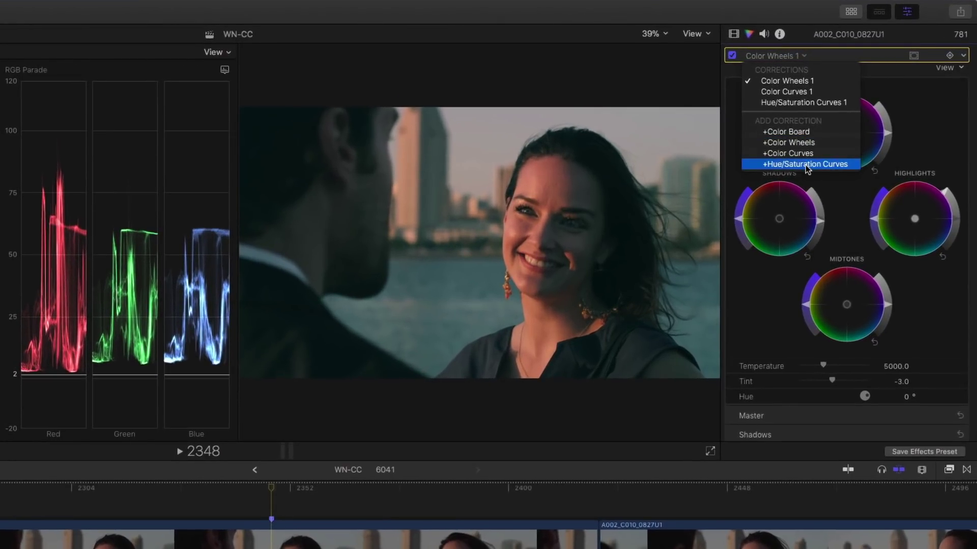
left_click(814, 102)
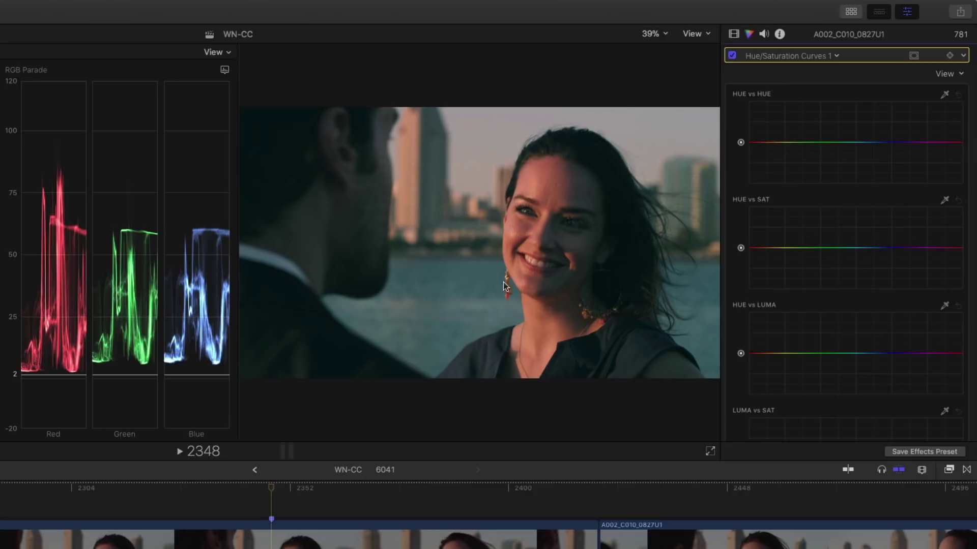
left_click(944, 94)
left_click(451, 304)
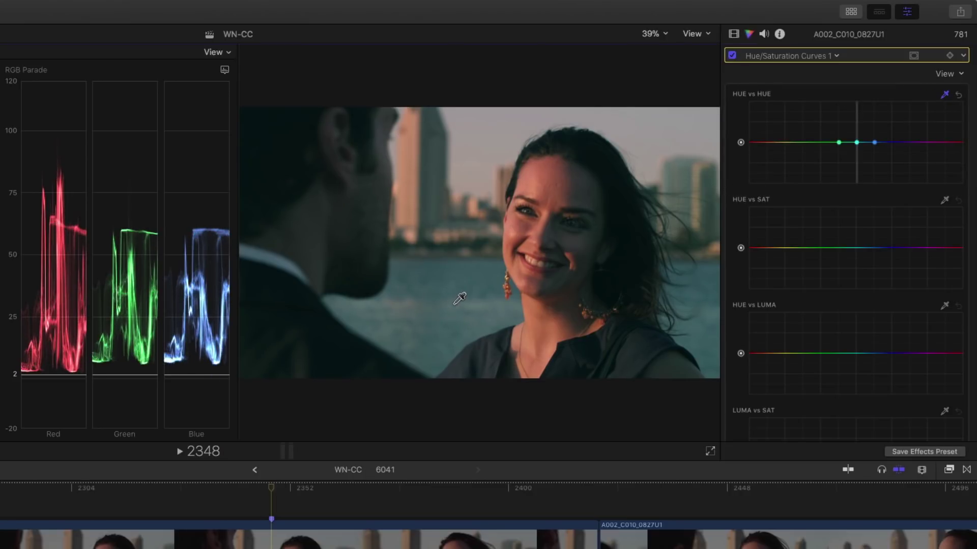
left_click(856, 142)
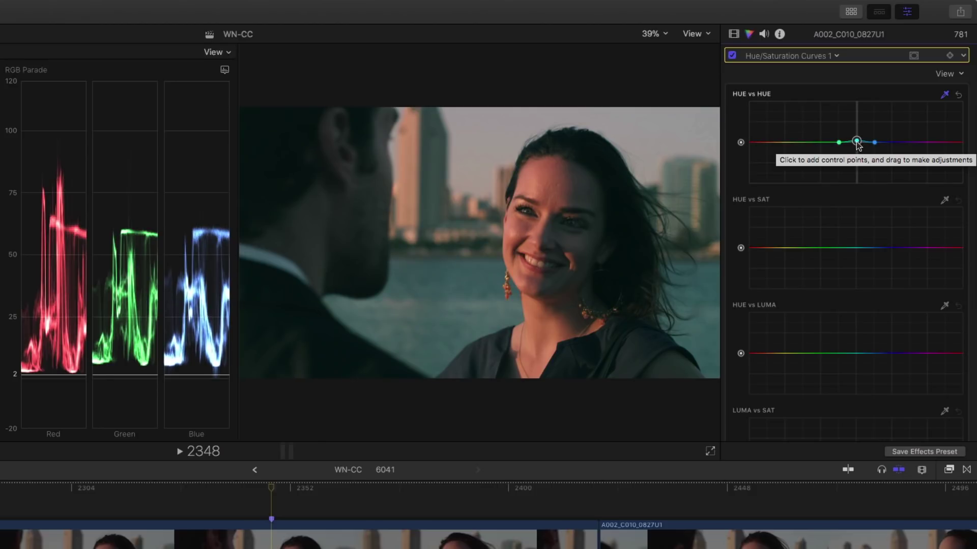
left_click_drag(857, 143, 856, 146)
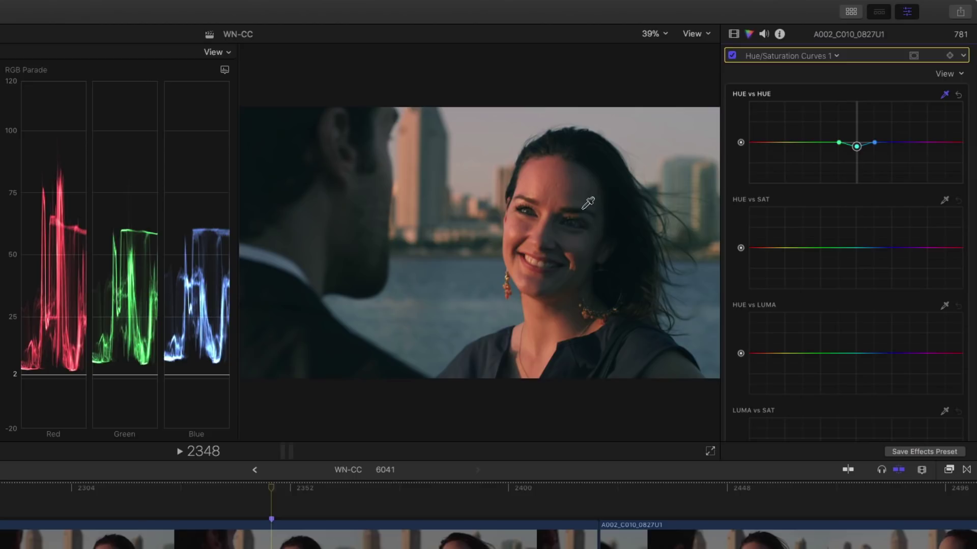
On Hue vs Sat, sample the skin and lift red saturation, then sample a cyan hue and dip it.
left_click(945, 201)
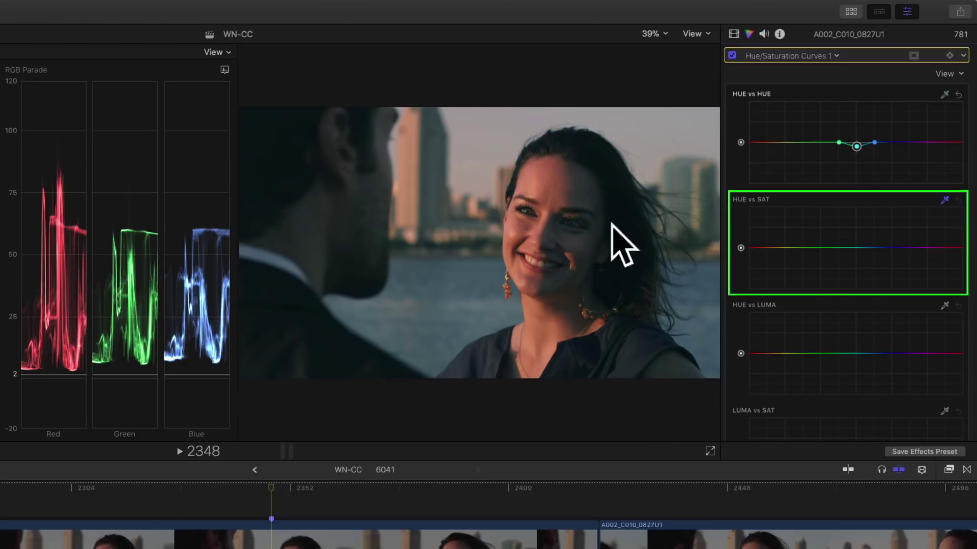
left_click(557, 178)
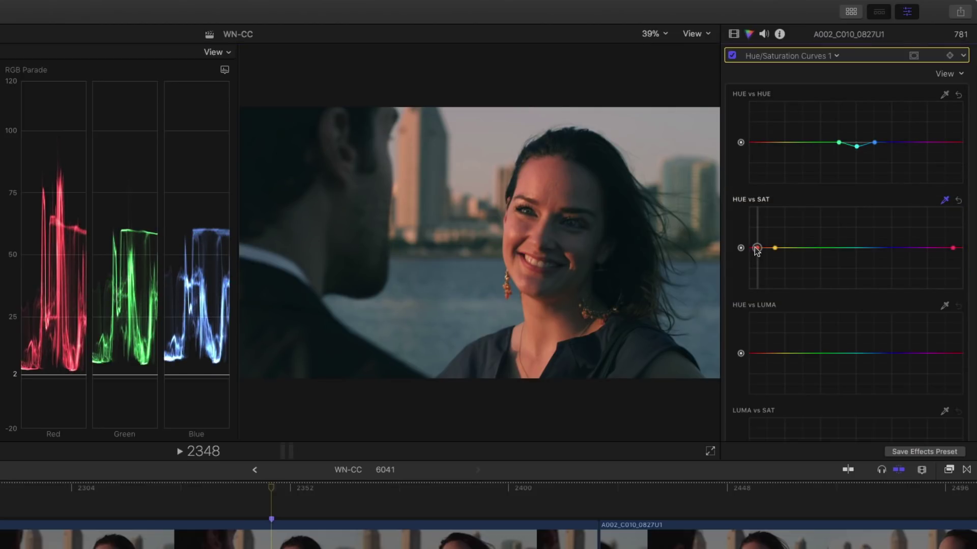
left_click_drag(757, 248, 757, 239)
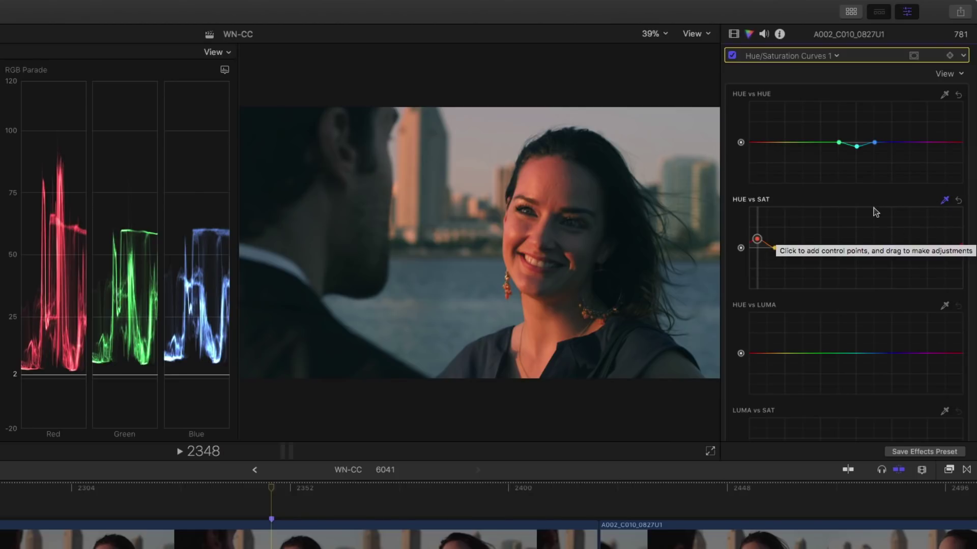
left_click(436, 295)
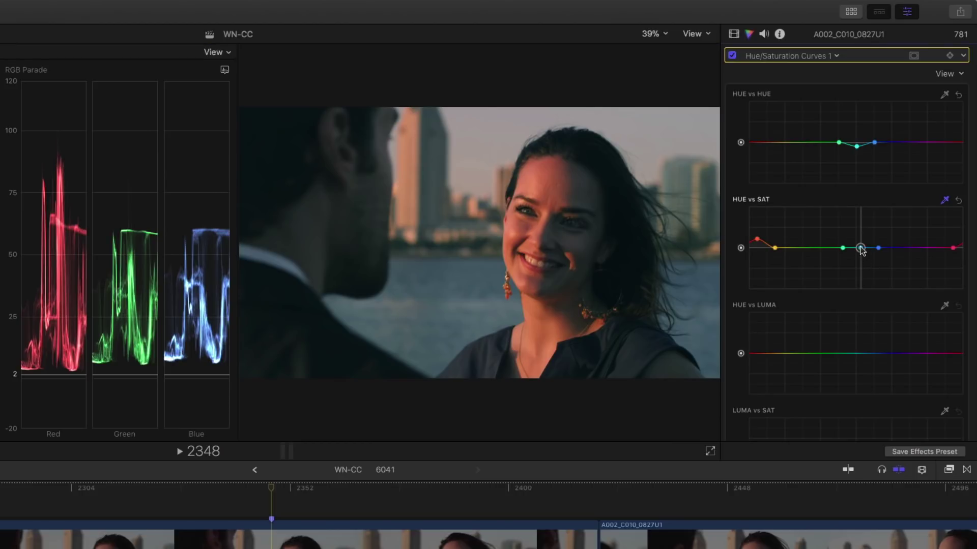
left_click_drag(860, 249, 861, 251)
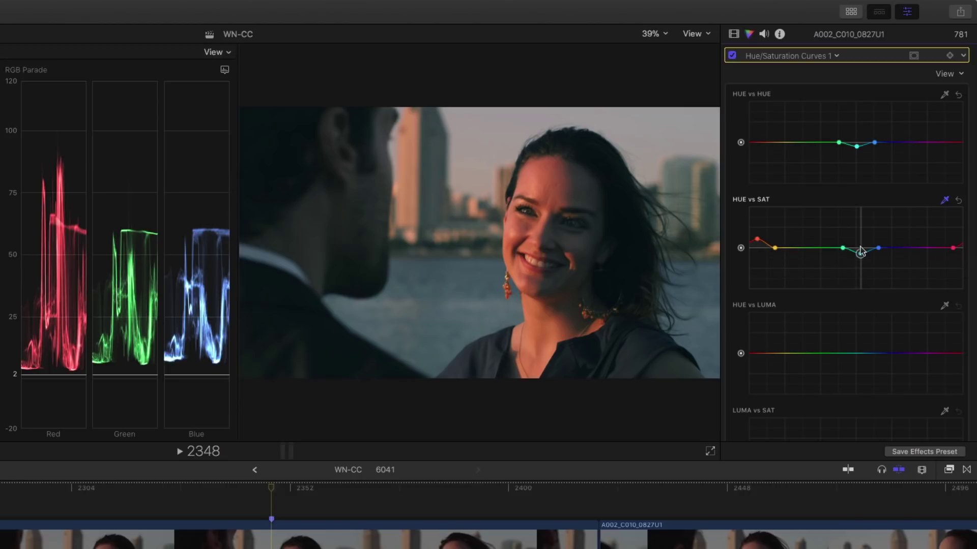
left_click(860, 253)
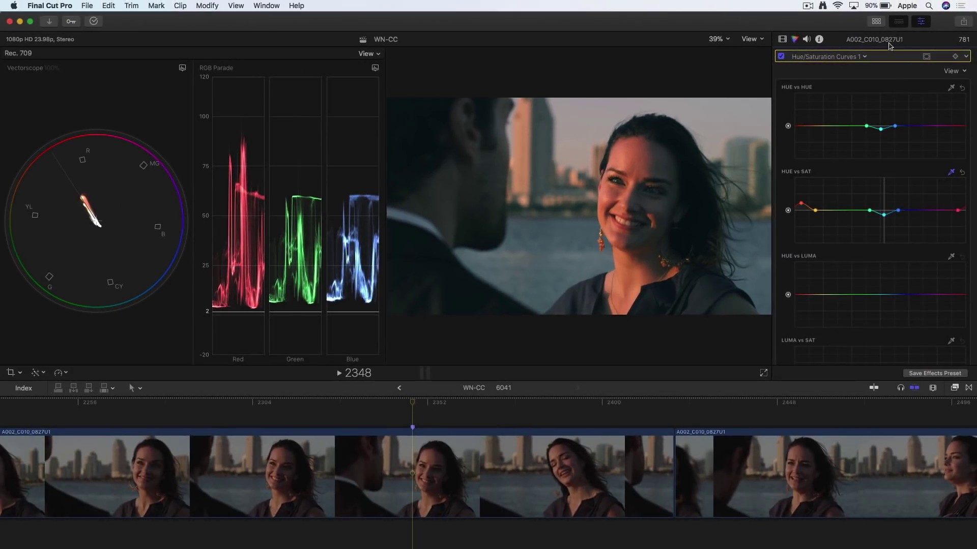
Expand the inspector to full height and scroll through the hue/saturation curves to review them.
double_click(889, 44)
scroll(884, 212, "down", 3)
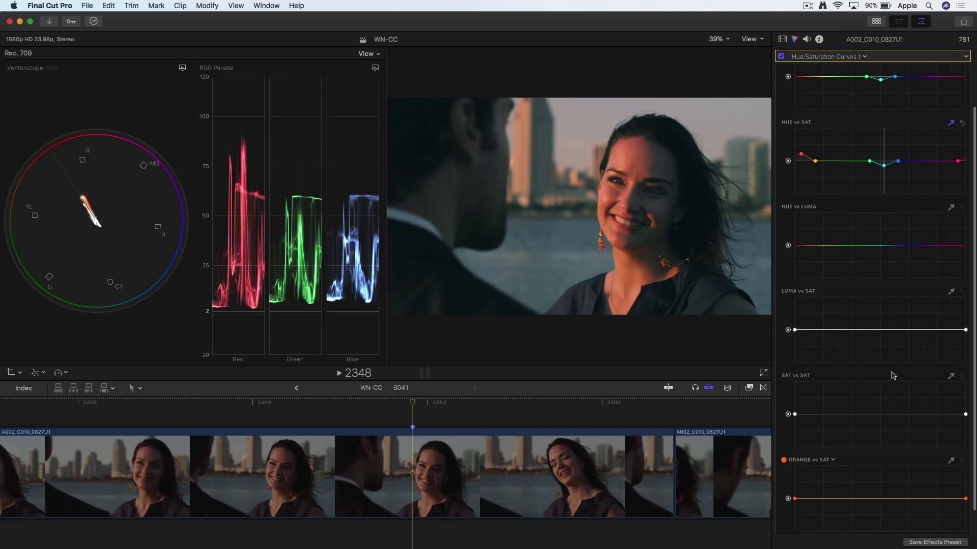
scroll(891, 375, "up", 4)
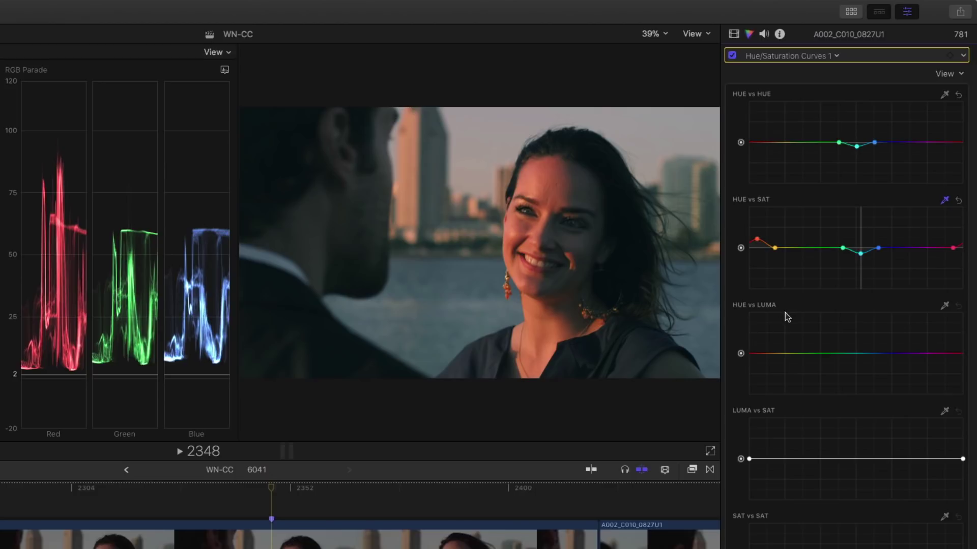
Sample the woman's face with the Hue vs Luma eyedropper to add skin-tone control points.
left_click(944, 306)
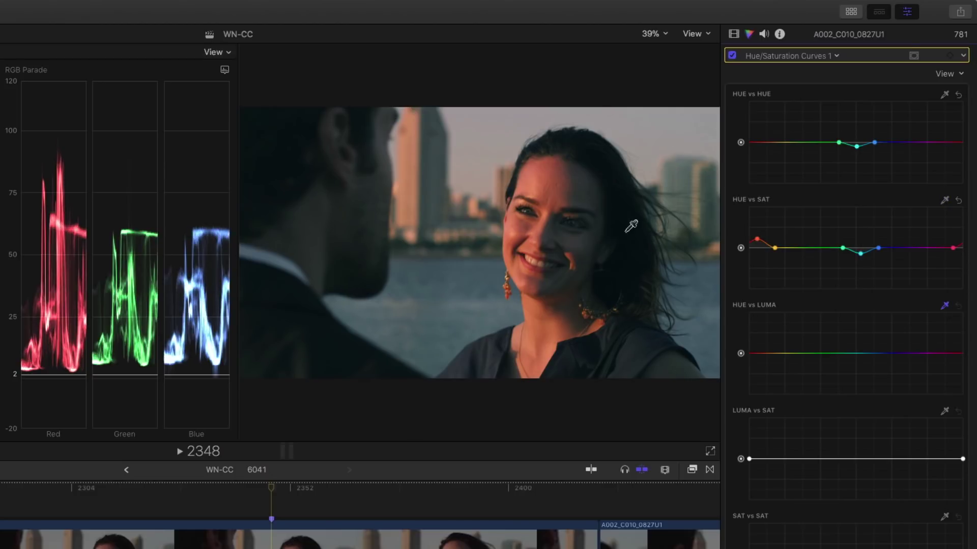
left_click(561, 179)
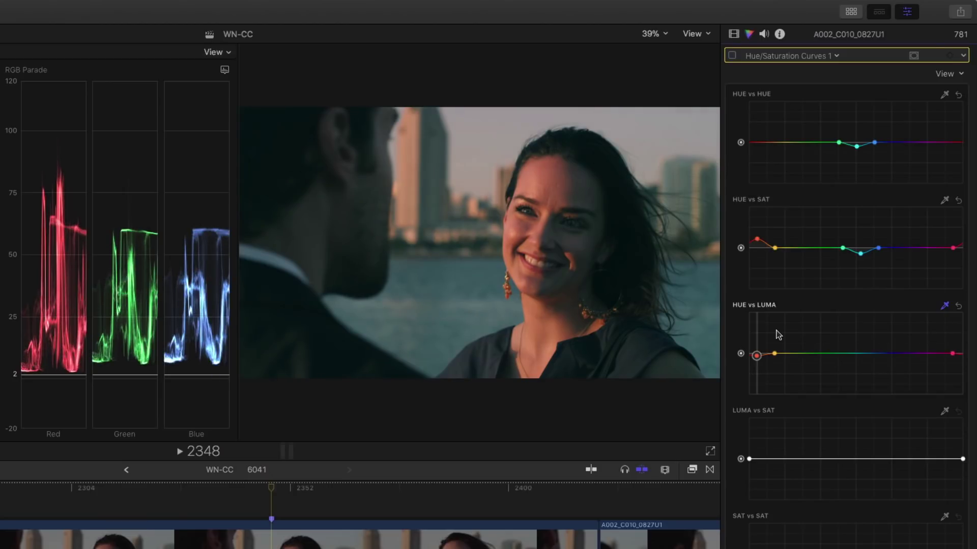
Toggle Hue/Saturation Curves 1 off and on to compare, leaving it enabled.
key("super+alt+b")
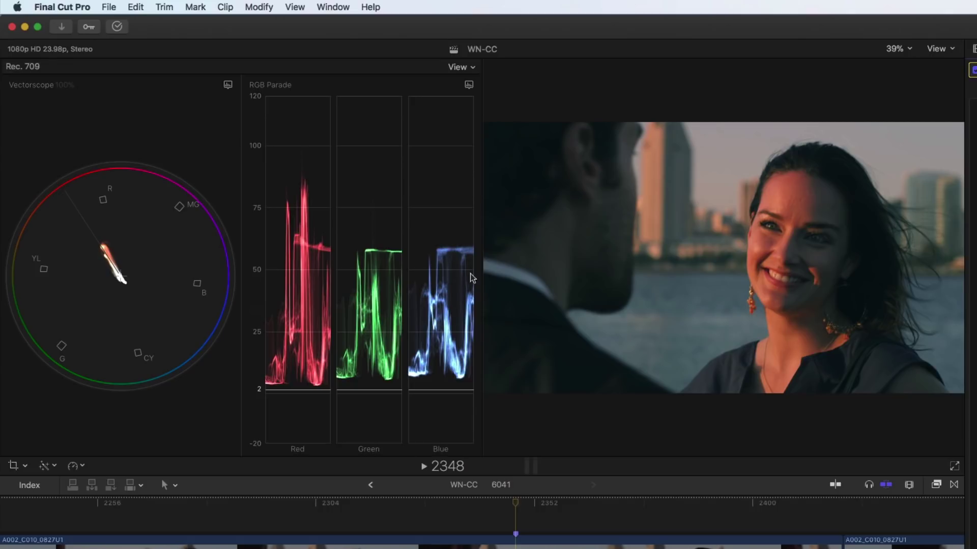
left_click(909, 233)
key("alt+super+b")
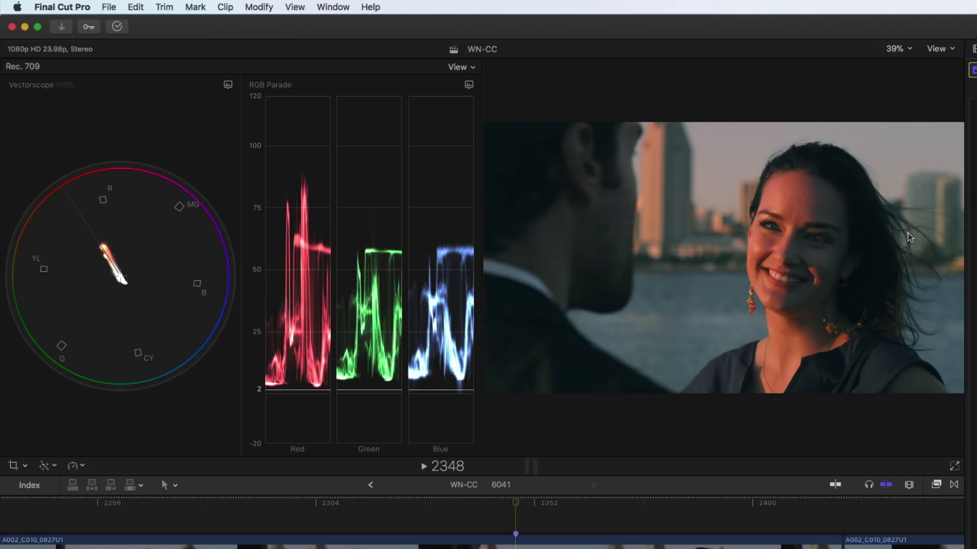
key("alt+super+b")
key("alt+super+b")
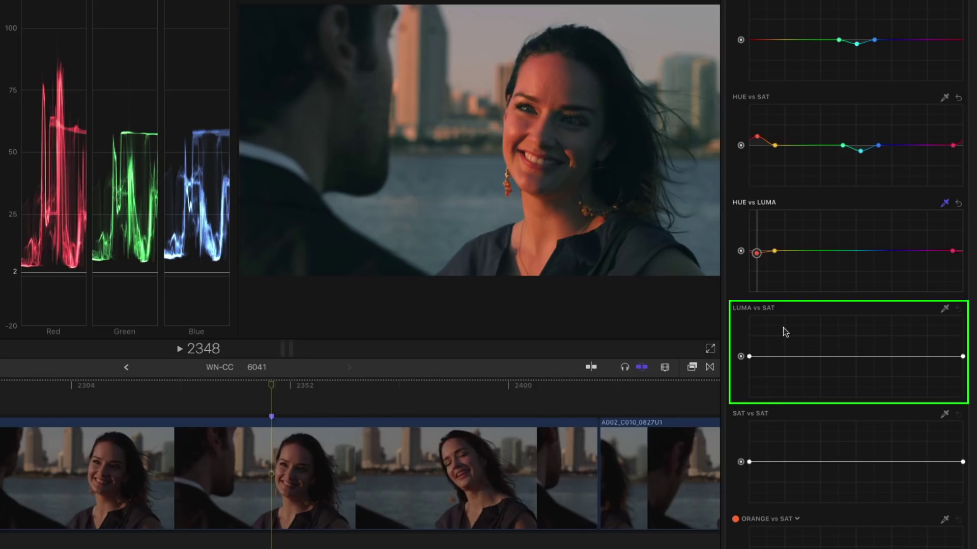
Add a Luma vs Sat point and pull the darkest endpoint down to drain shadow saturation.
scroll(784, 328, "down", 1)
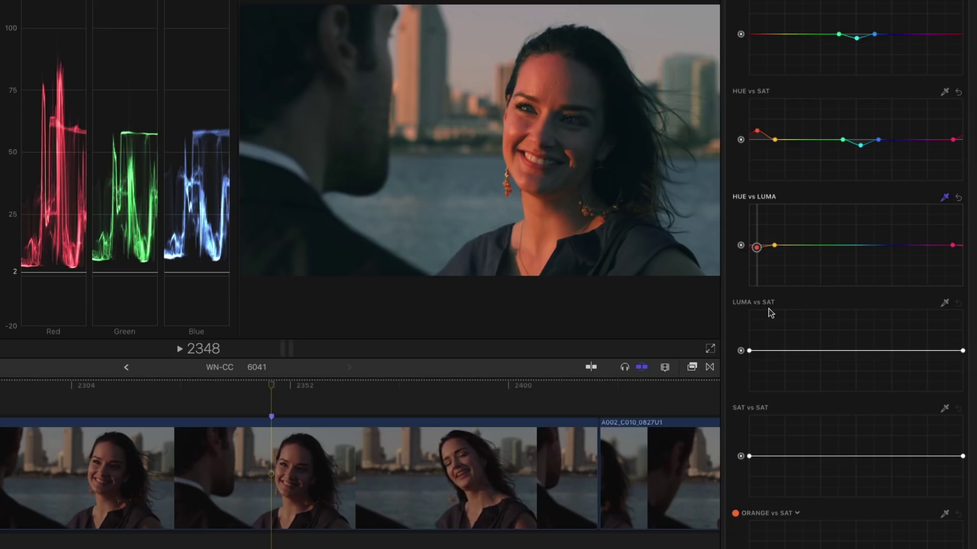
left_click(792, 350)
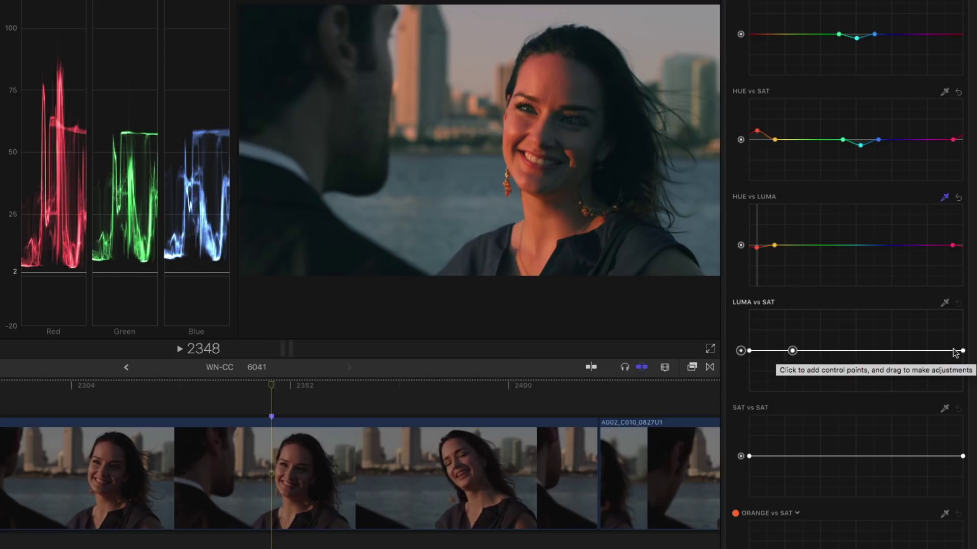
left_click(749, 351)
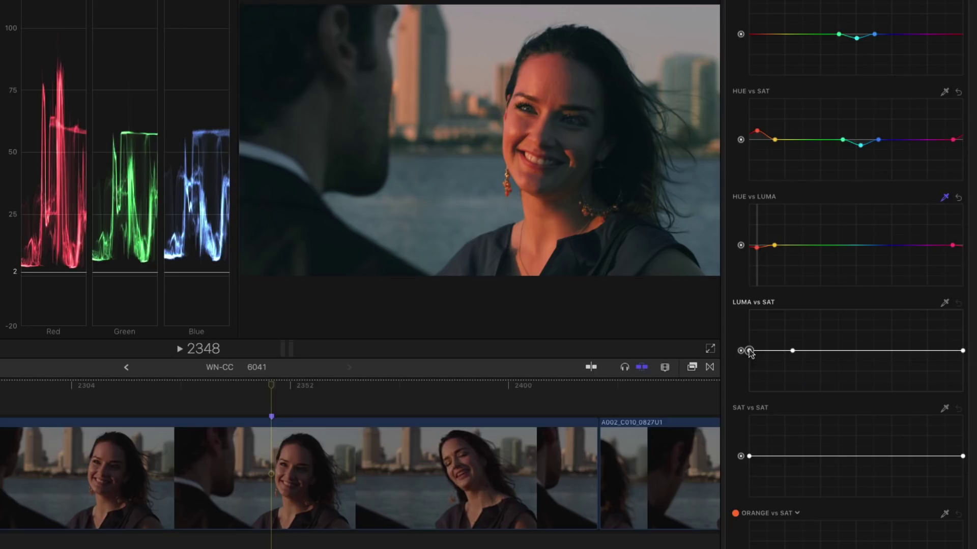
left_click_drag(749, 351, 746, 398)
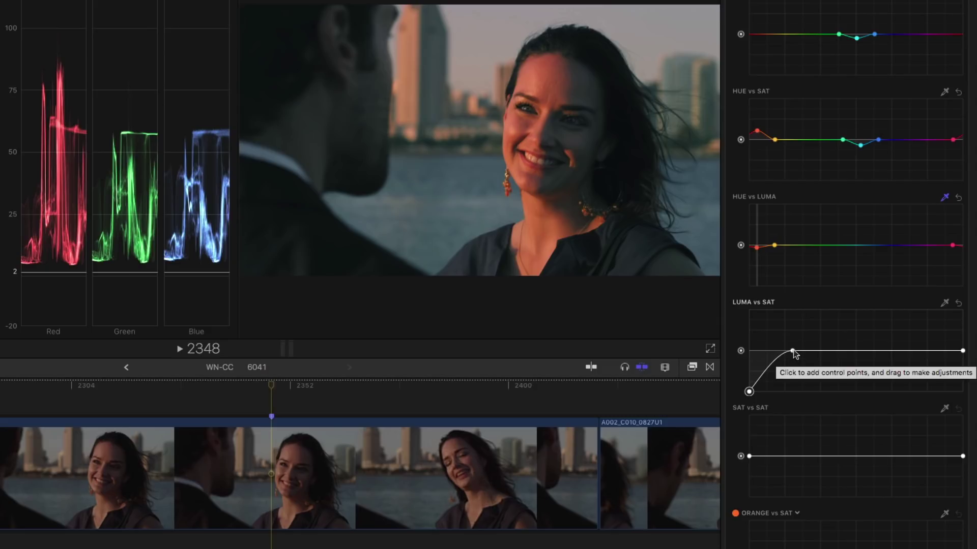
mouse_move(795, 354)
left_mouse_down()
mouse_move(913, 350)
mouse_move(787, 351)
left_mouse_up()
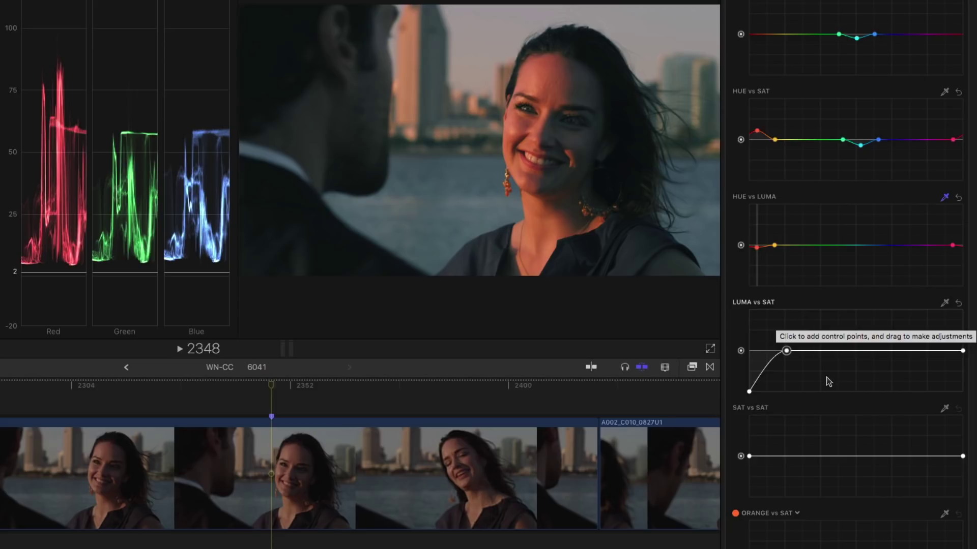
scroll(811, 377, "down", 1)
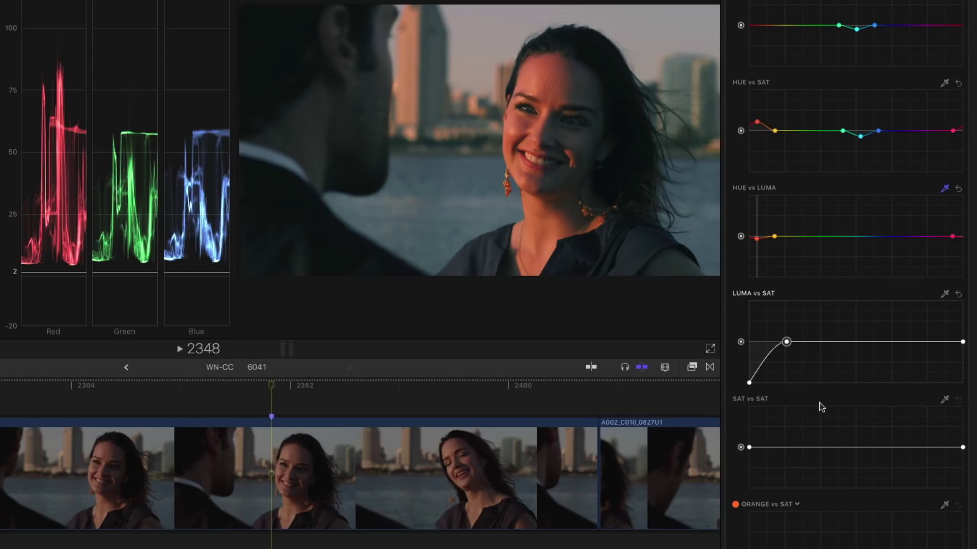
scroll(818, 407, "down", 4)
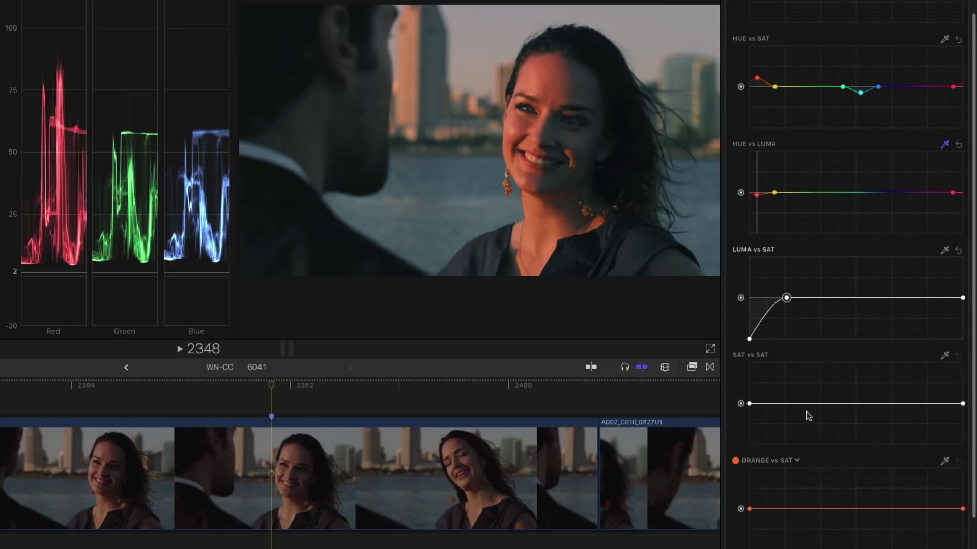
scroll(806, 411, "down", 1)
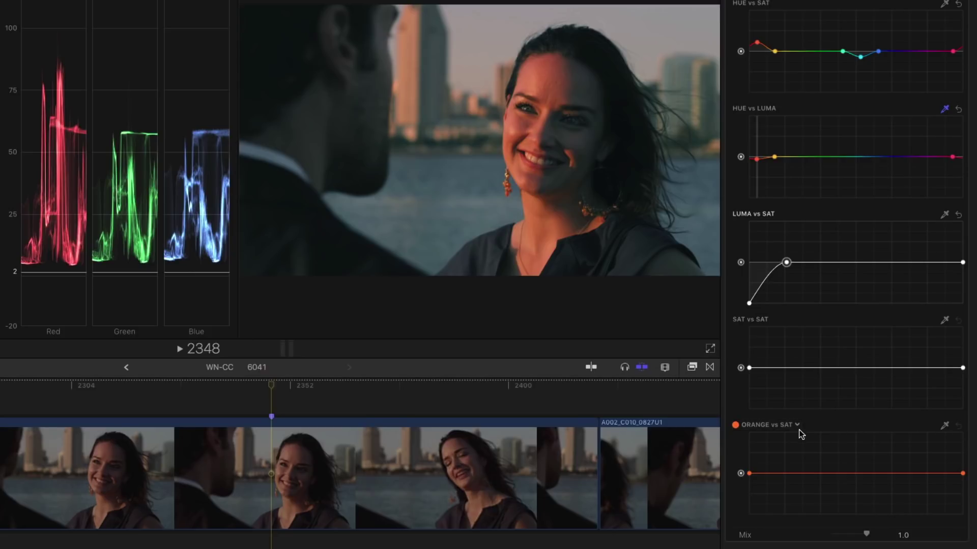
Retarget the Orange vs Sat curve to Red vs Sat by sampling the woman's skin.
left_click(798, 427)
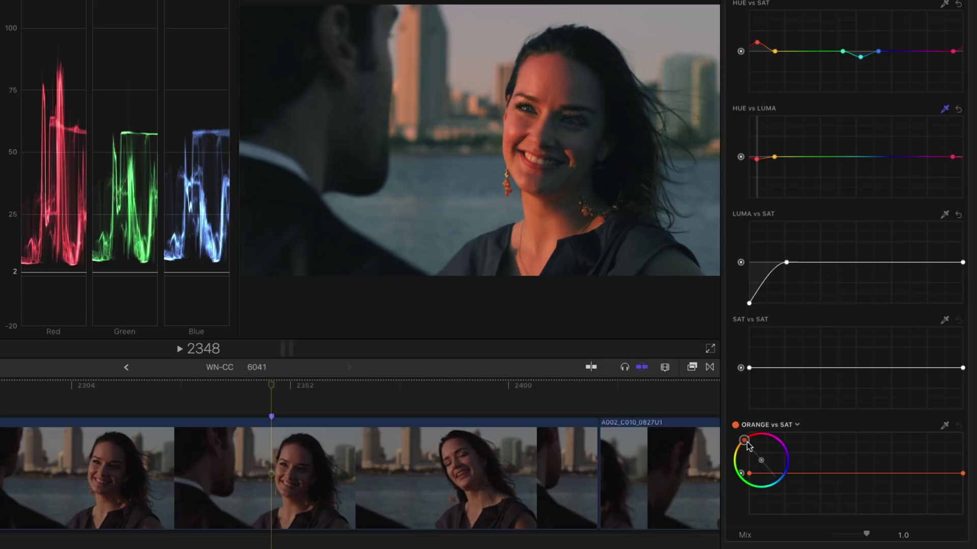
left_click(944, 425)
left_click(558, 81)
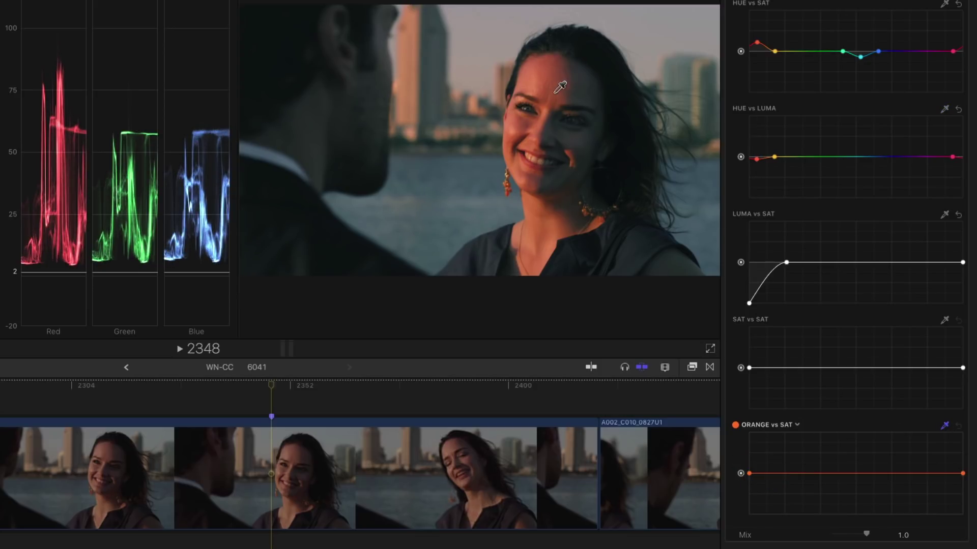
left_click(783, 426)
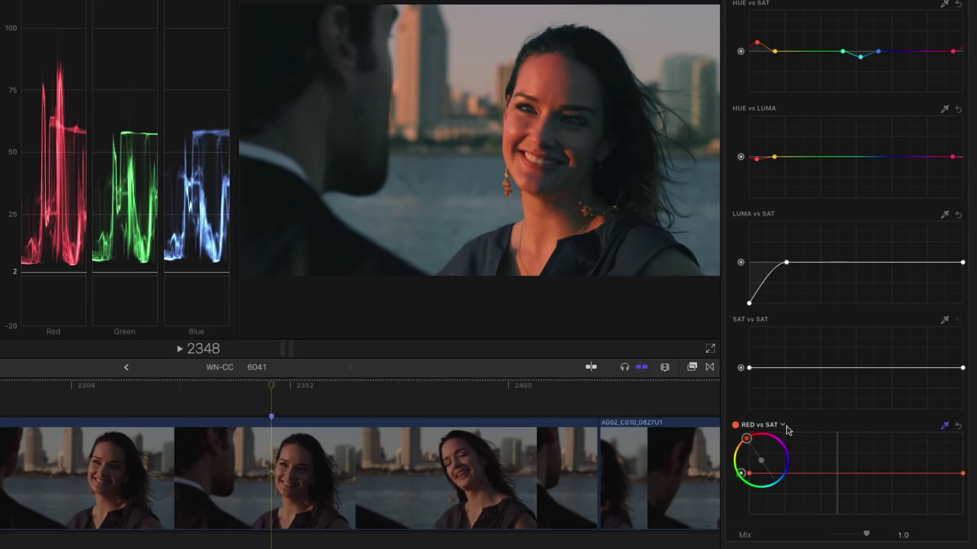
mouse_move(748, 446)
left_mouse_down()
mouse_move(737, 470)
mouse_move(748, 447)
mouse_move(772, 444)
mouse_move(740, 457)
mouse_move(740, 471)
mouse_move(741, 447)
left_mouse_up()
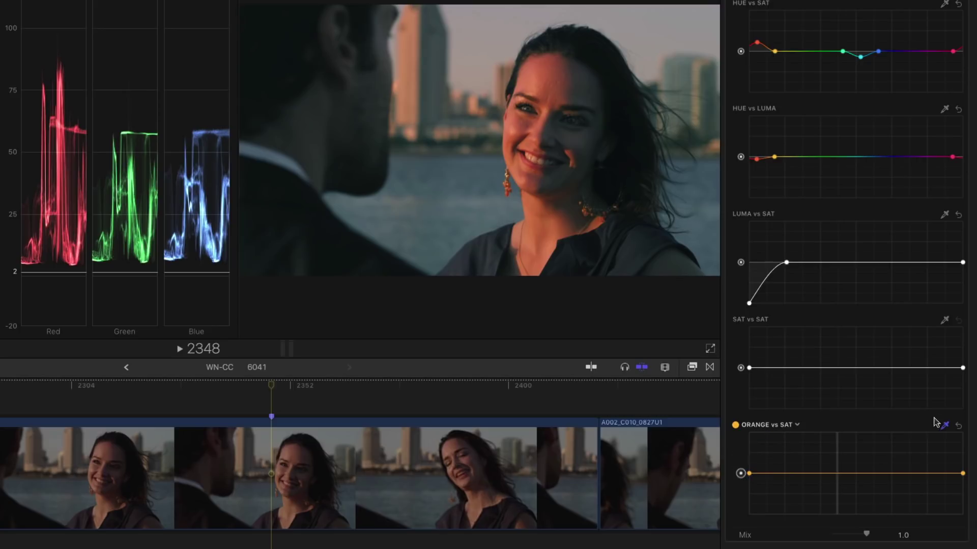
left_click(554, 89)
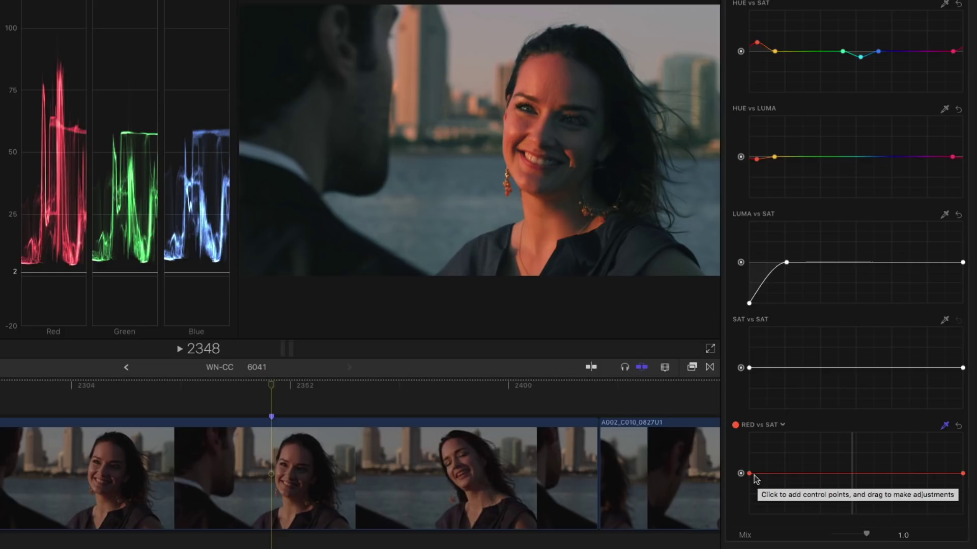
Add a slightly raised skin-tone point on Red vs Sat and lower the left endpoint.
left_click(852, 474)
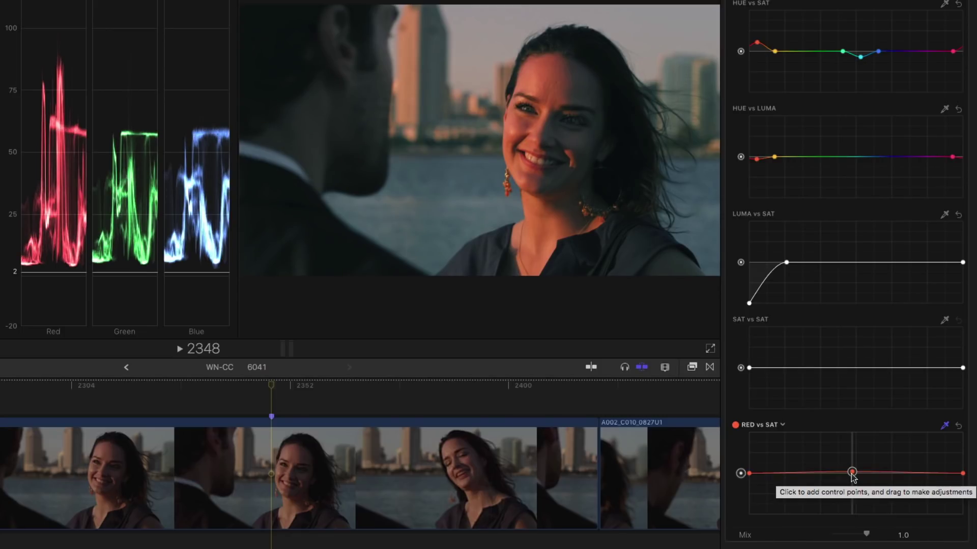
left_click_drag(853, 475, 853, 477)
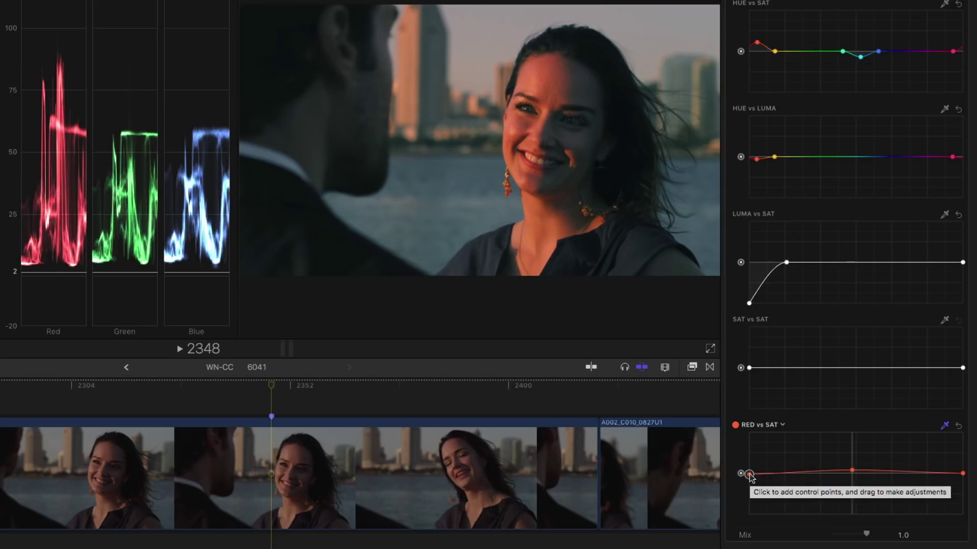
left_click_drag(750, 477, 750, 479)
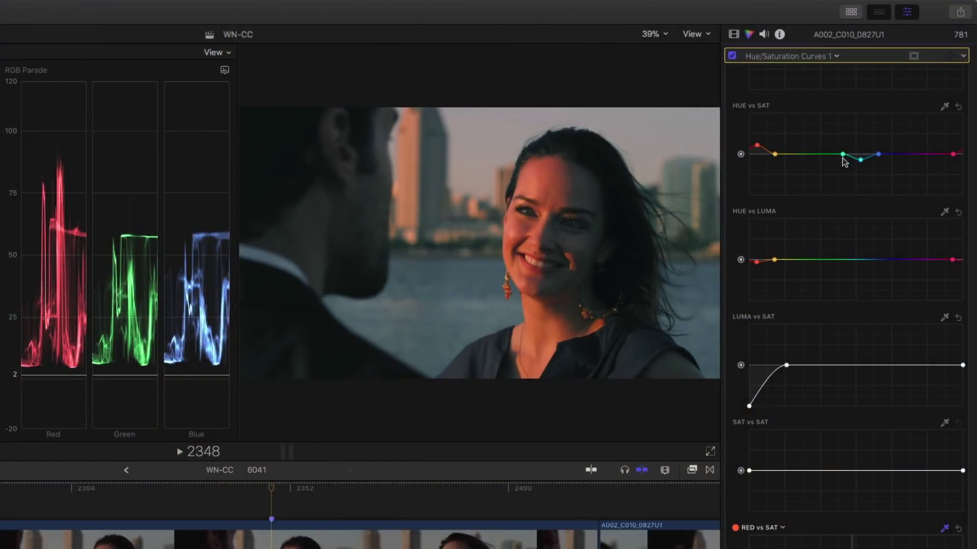
Toggle Hue/Saturation Curves 1 off and on twice to compare, leaving it enabled.
scroll(843, 161, "up", 3)
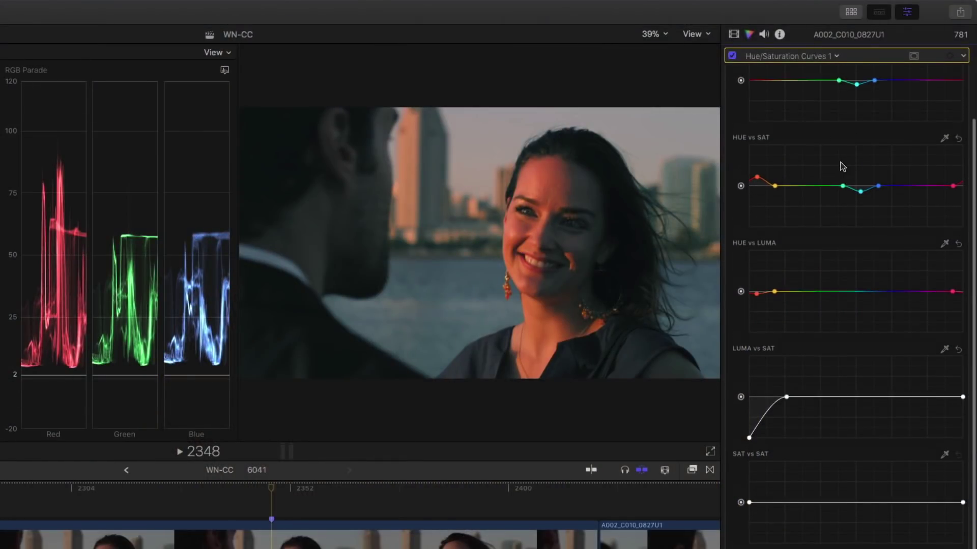
scroll(842, 167, "up", 3)
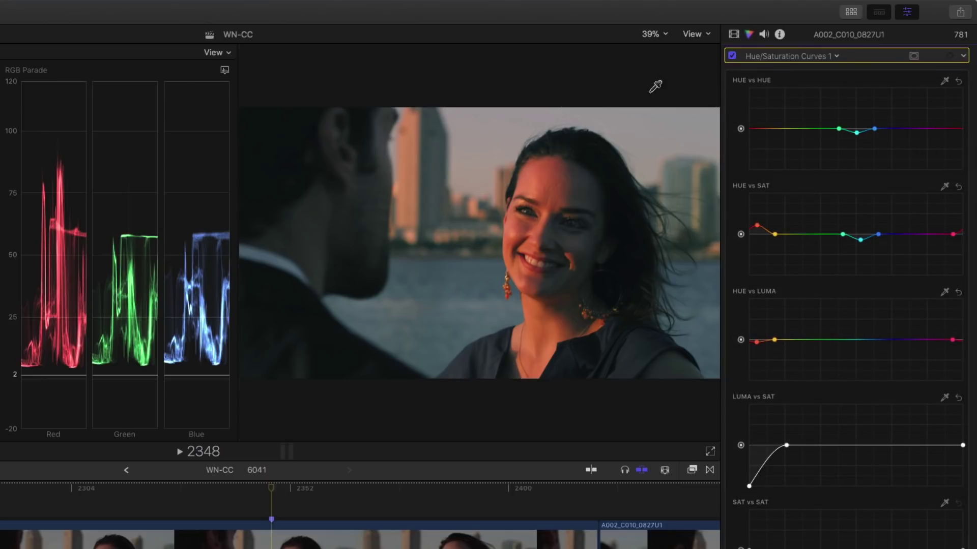
key("super+alt+b")
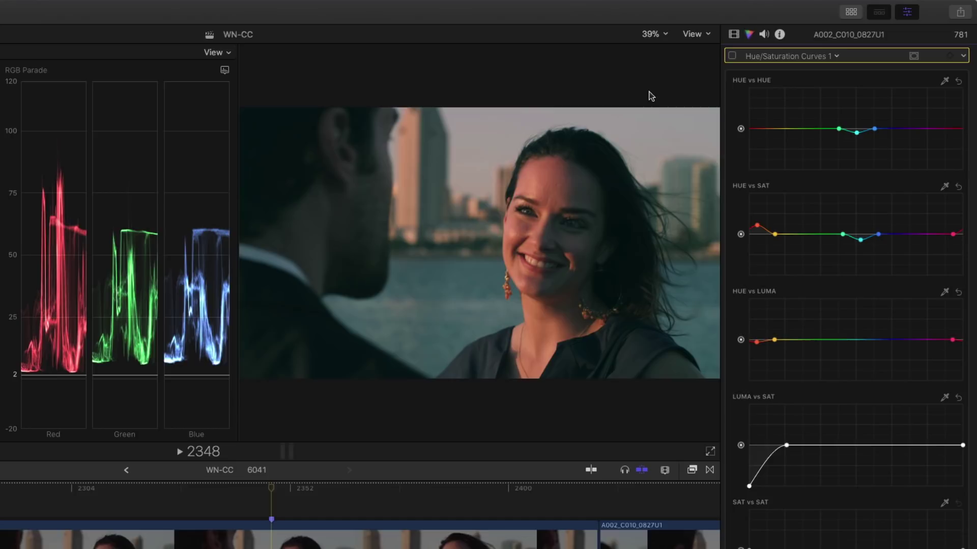
key("super+alt+b")
key("super+alt+b")
key("super+alt+b")
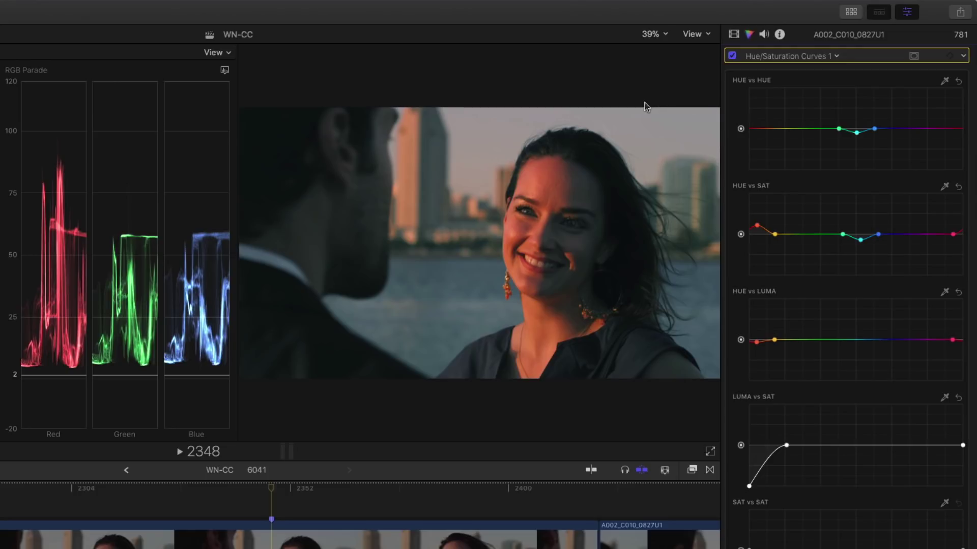
key("super+alt+b")
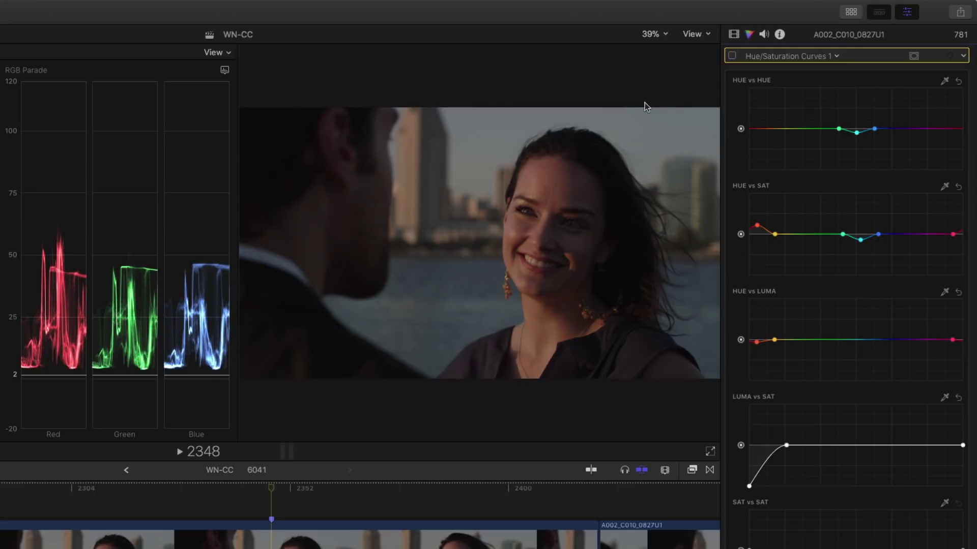
key("super+alt+b")
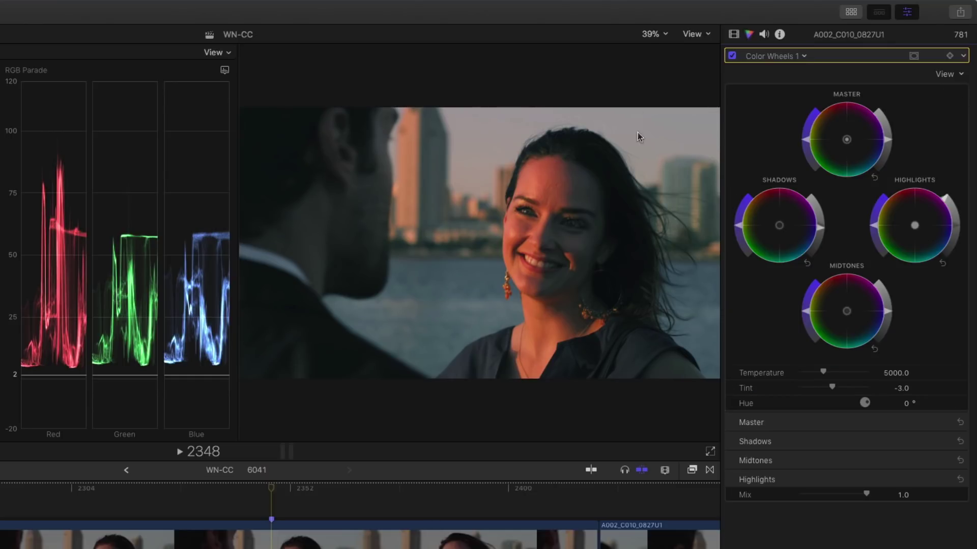
Lower the Shadows wheel brightness slightly to darken the shadows.
left_click_drag(822, 234, 820, 235)
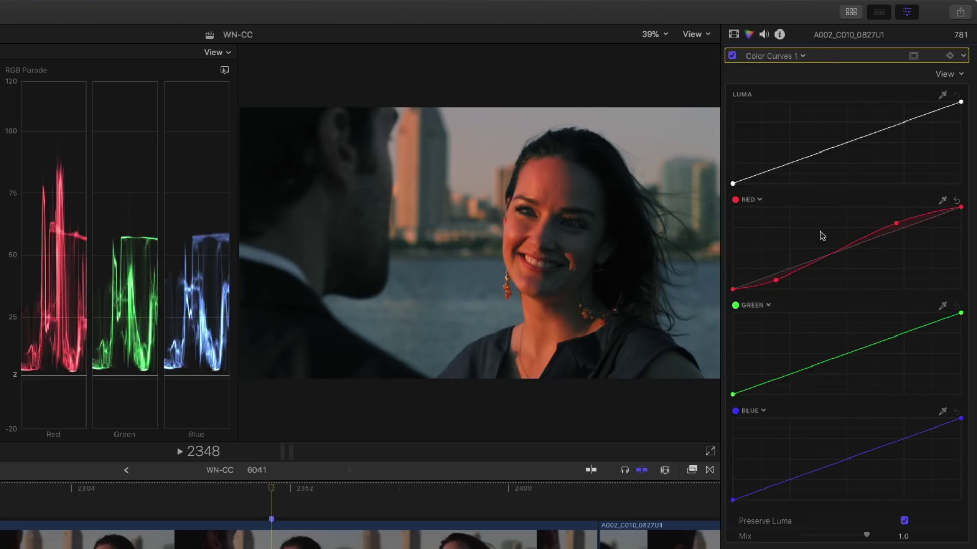